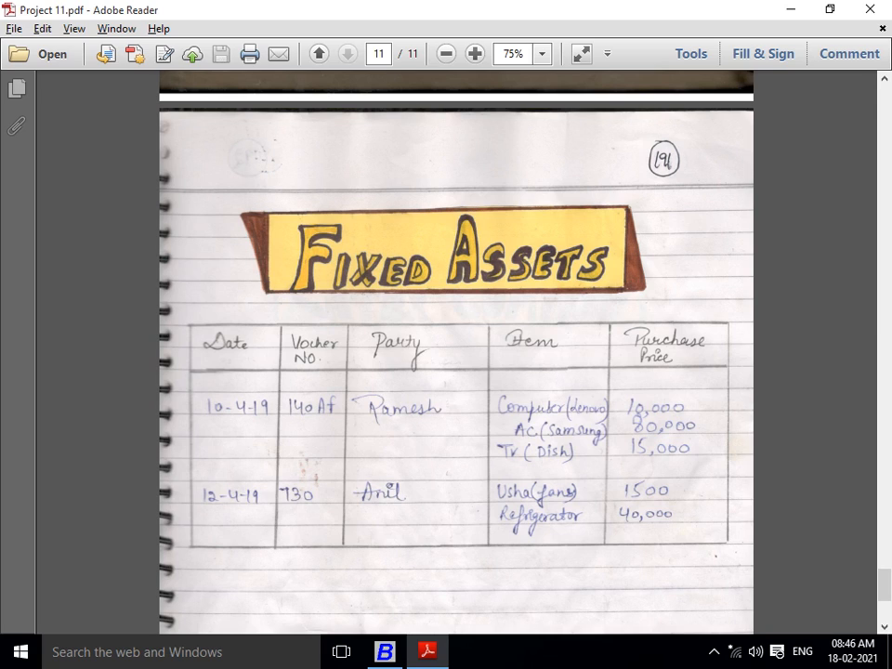
Examine the Fixed Assets page of the Project 11 PDF, checking dates, voucher numbers, parties, items and purchase prices.
{"action": "scroll", "coordinate": [455, 353], "scroll_direction": "down", "scroll_amount": 1}
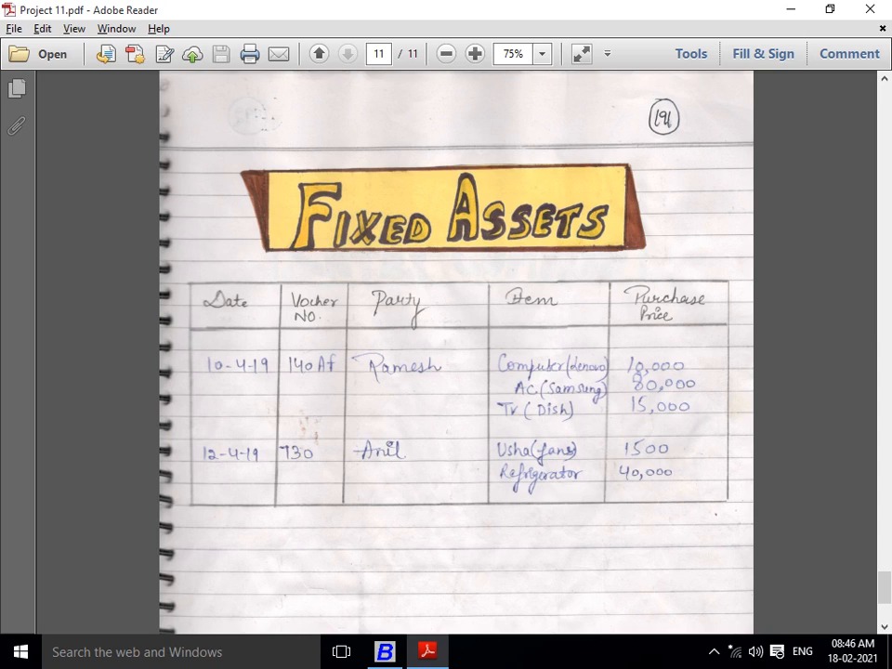
{"action": "scroll", "coordinate": [456, 353], "scroll_direction": "down", "scroll_amount": 1}
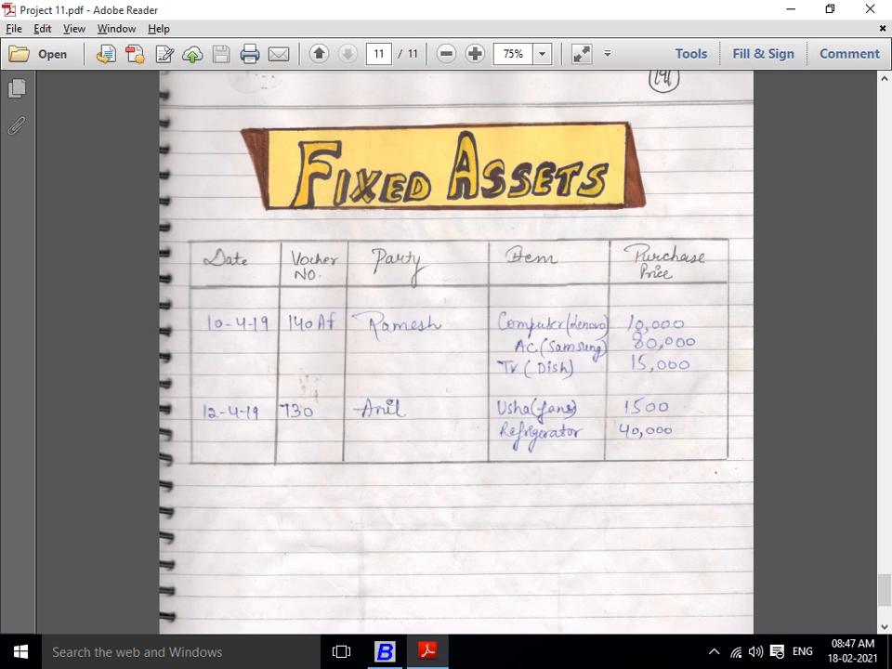
{"action": "key", "text": "Left"}
{"action": "key", "text": "Left"}
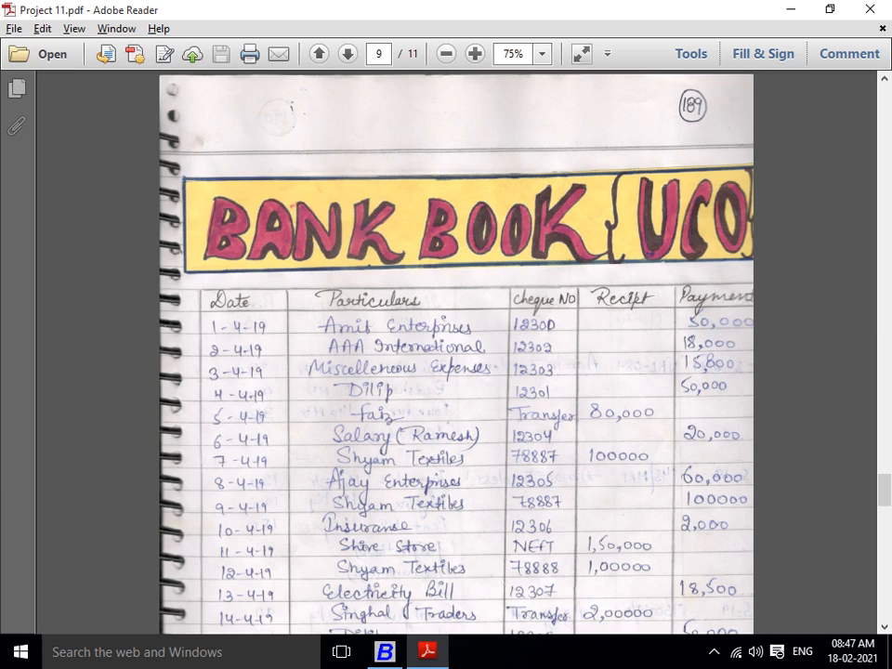
{"action": "scroll", "coordinate": [455, 353], "scroll_direction": "down", "scroll_amount": 15}
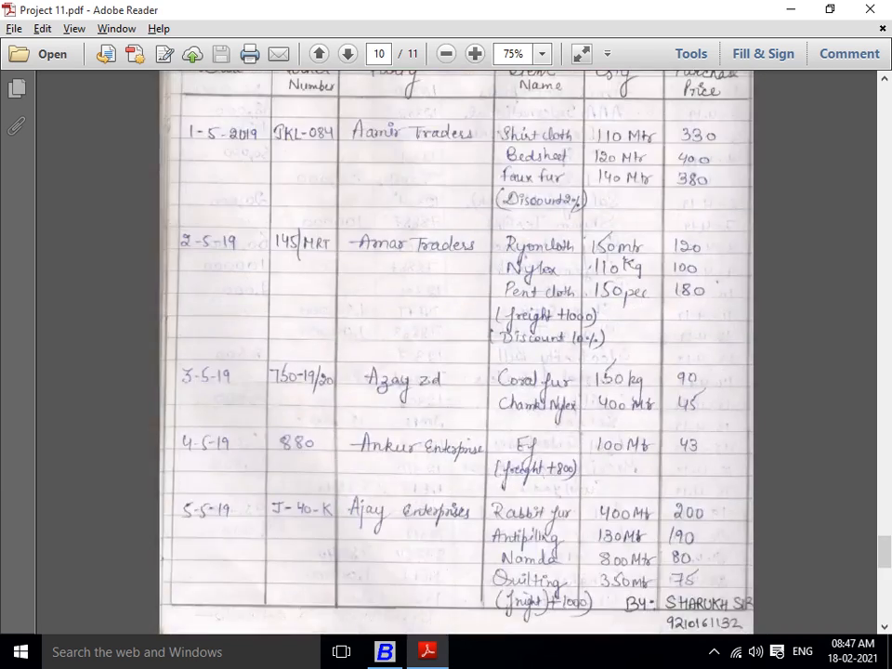
{"action": "scroll", "coordinate": [455, 353], "scroll_direction": "down", "scroll_amount": 10}
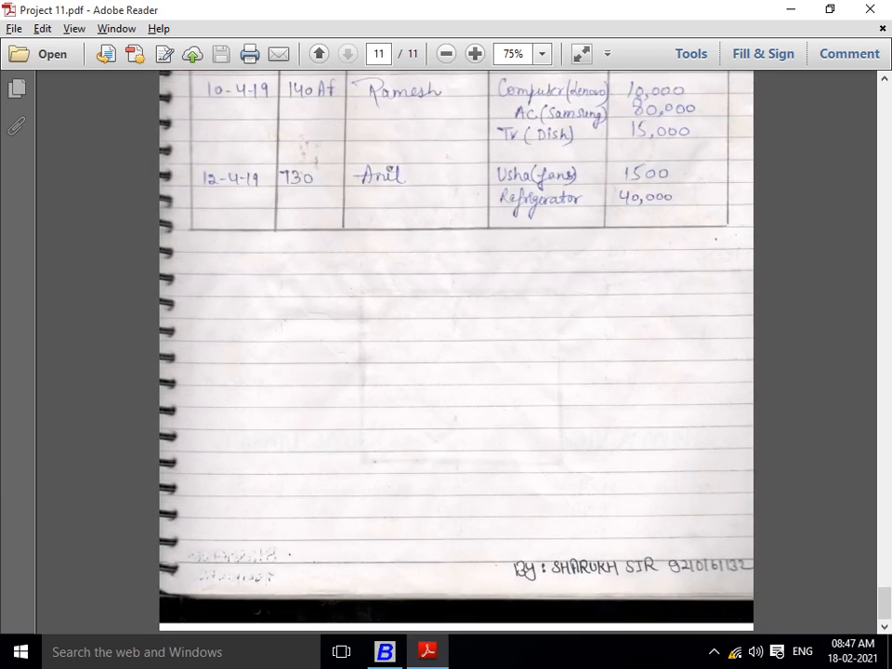
{"action": "scroll", "coordinate": [455, 353], "scroll_direction": "up", "scroll_amount": 8}
{"action": "scroll", "coordinate": [455, 353], "scroll_direction": "down", "scroll_amount": 3}
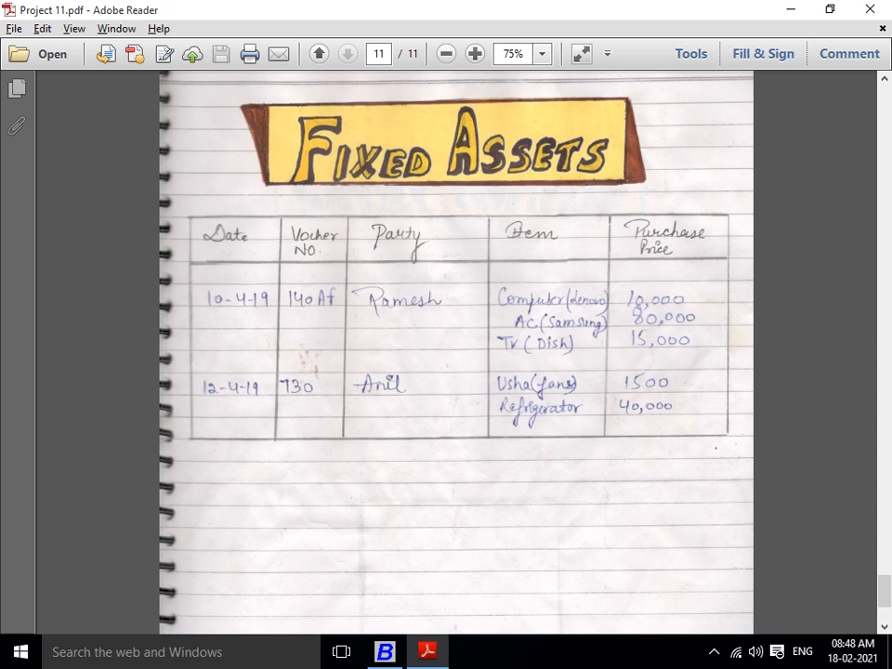
{"action": "scroll", "coordinate": [455, 353], "scroll_direction": "down", "scroll_amount": 1}
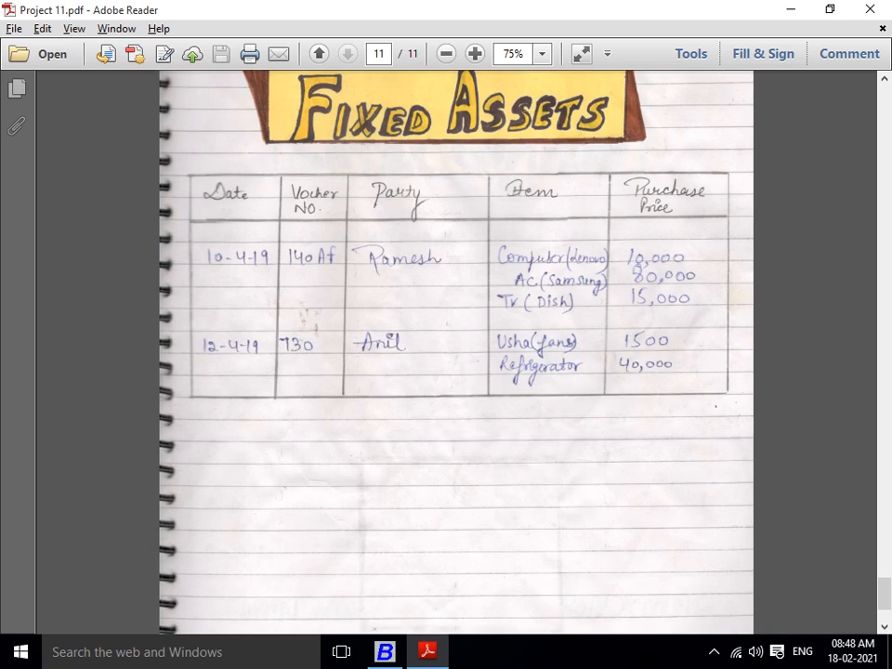
{"action": "scroll", "coordinate": [455, 353], "scroll_direction": "up", "scroll_amount": 1}
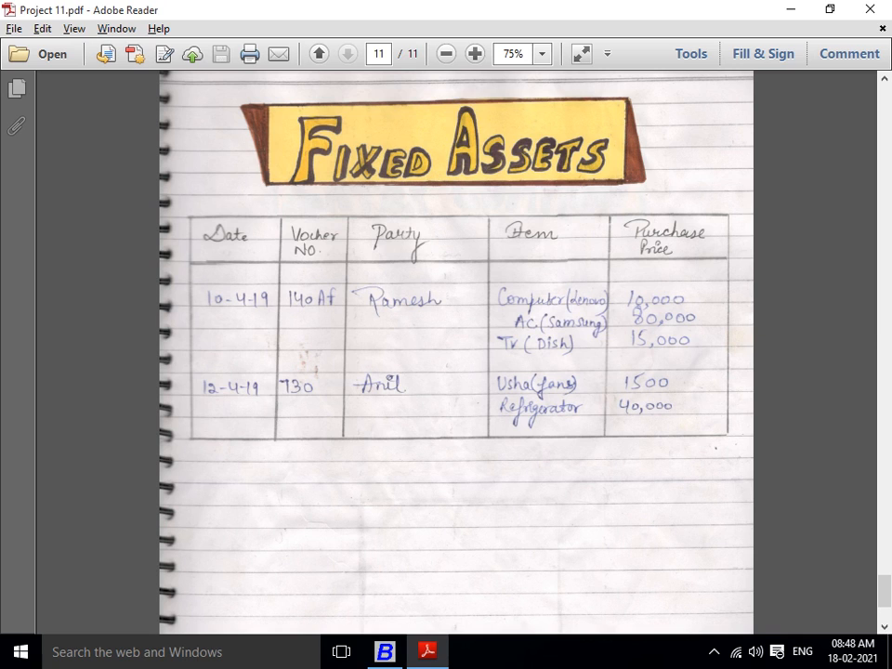
Switch to Busy 18 and expand the Journal transaction's options.
{"action": "key", "text": "alt+Tab"}
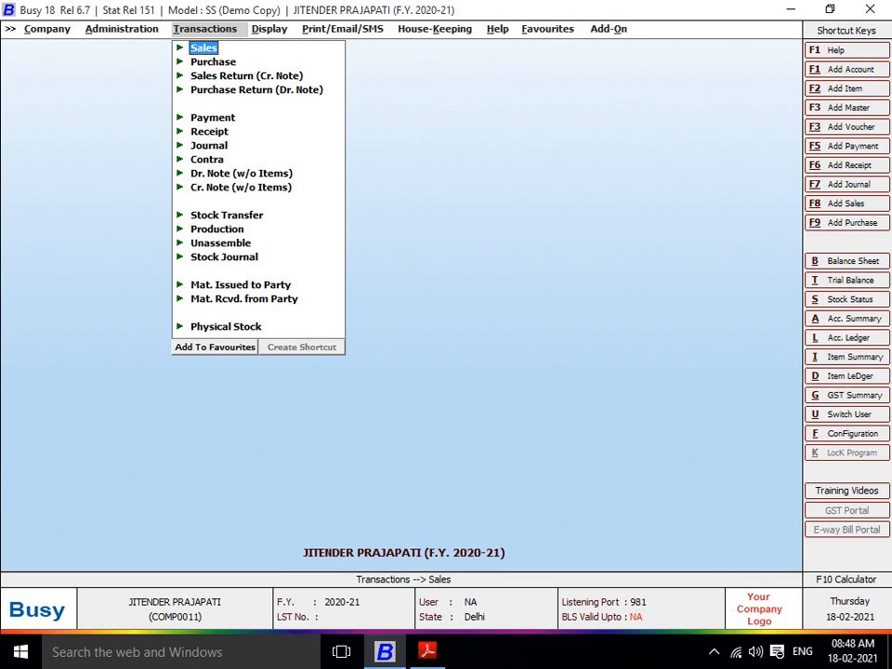
{"action": "key", "text": "Down"}
{"action": "key", "text": "Down"}
{"action": "key", "text": "Down"}
{"action": "key", "text": "Down"}
{"action": "key", "text": "Down"}
{"action": "key", "text": "Down"}
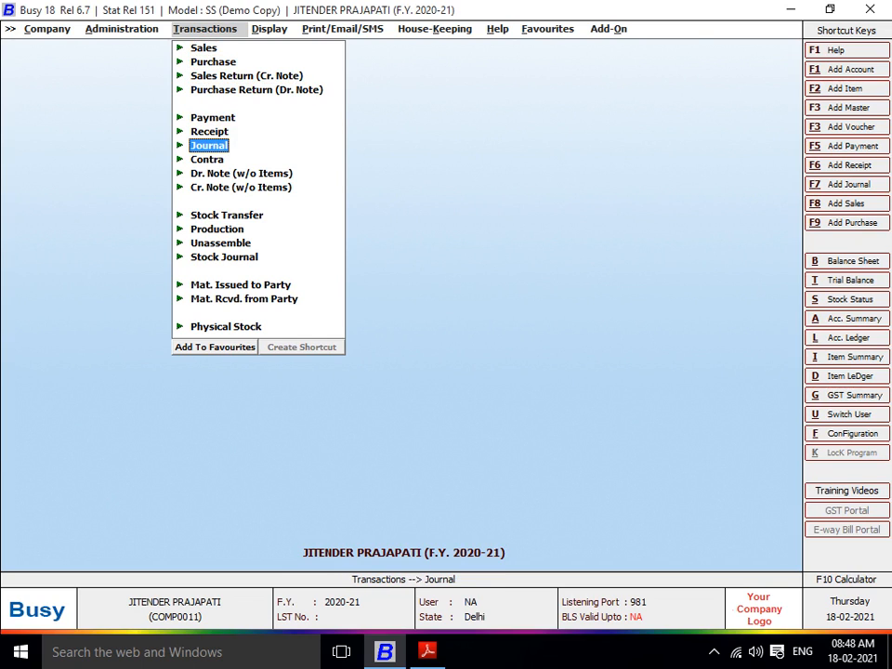
{"action": "key", "text": "Return"}
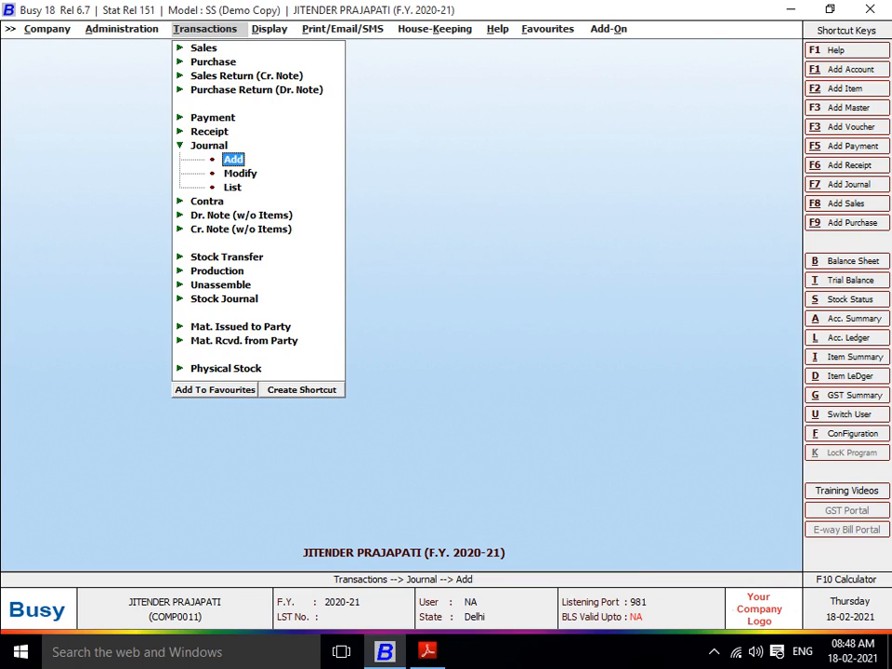
{"action": "key", "text": "Up"}
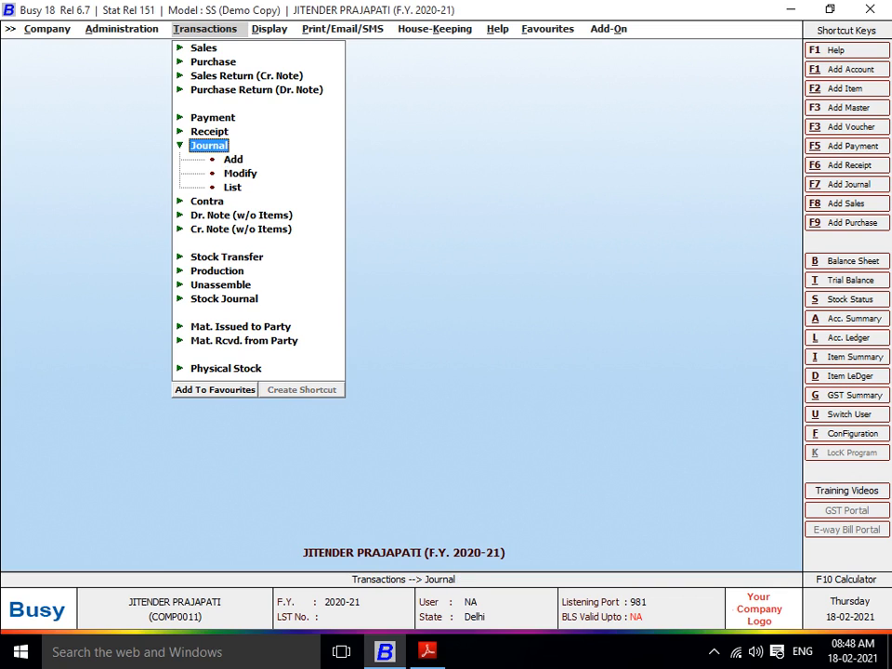
{"action": "key", "text": "Left"}
{"action": "key", "text": "Up"}
{"action": "key", "text": "Up"}
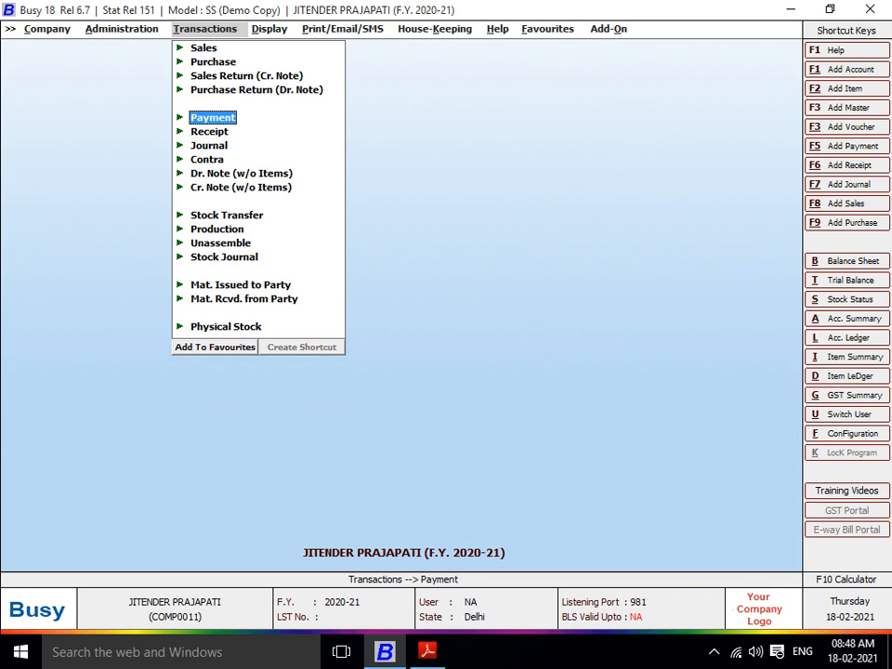
{"action": "key", "text": "Down"}
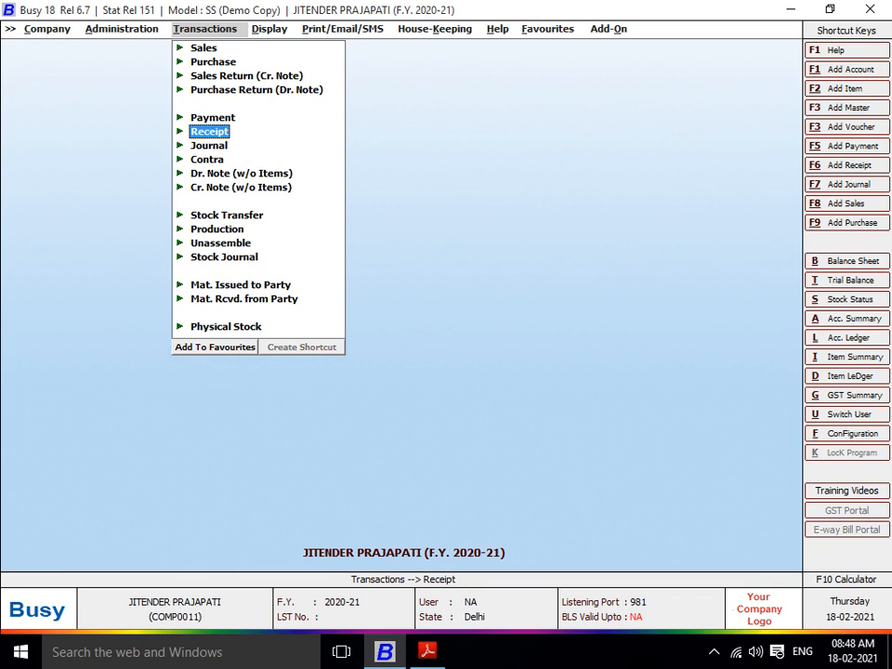
{"action": "key", "text": "Down"}
{"action": "key", "text": "Down"}
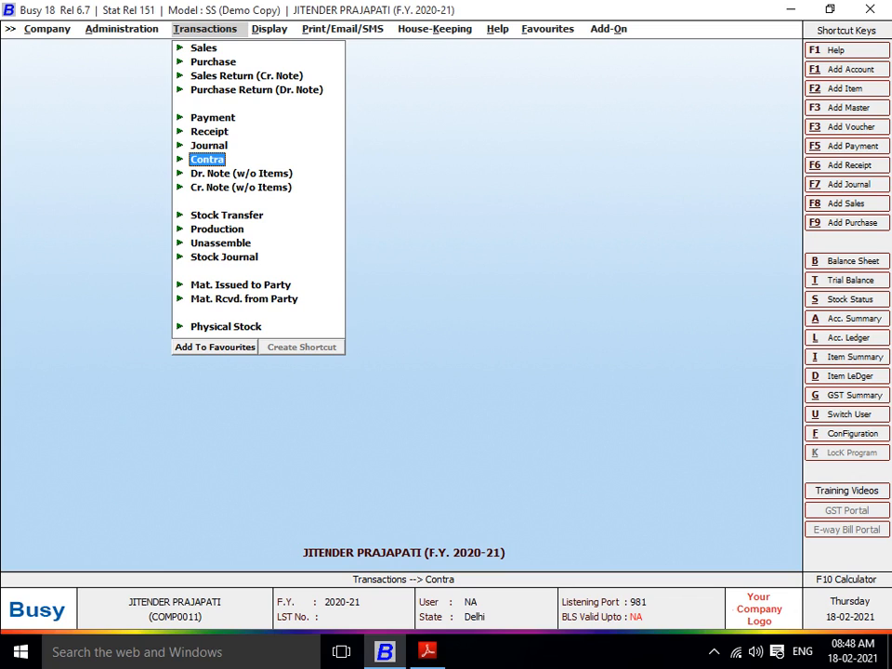
{"action": "key", "text": "Up"}
{"action": "key", "text": "Up"}
{"action": "key", "text": "Up"}
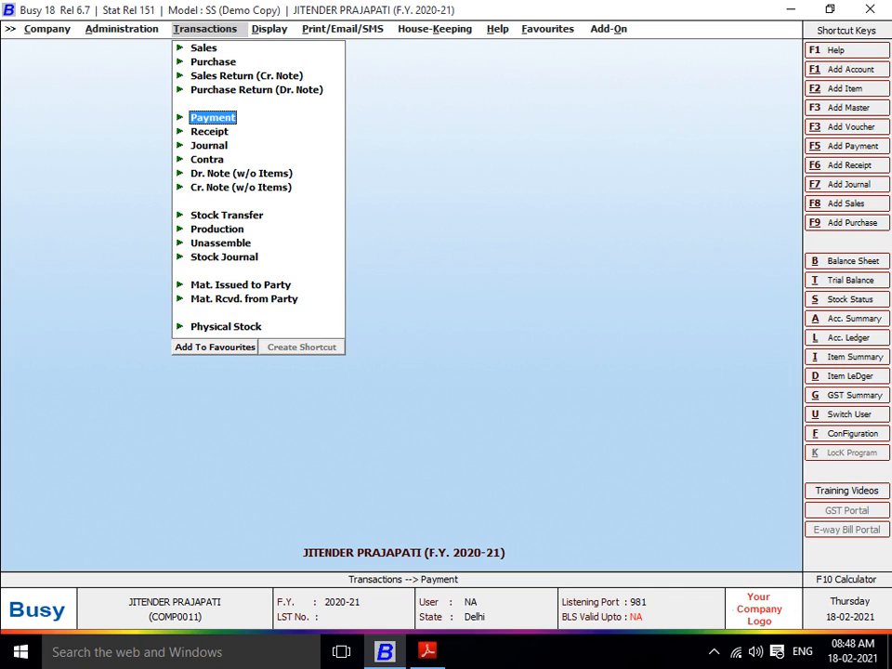
Start a new journal voucher and accept the VOUCHER NO series.
{"action": "key", "text": "Down"}
{"action": "key", "text": "Down"}
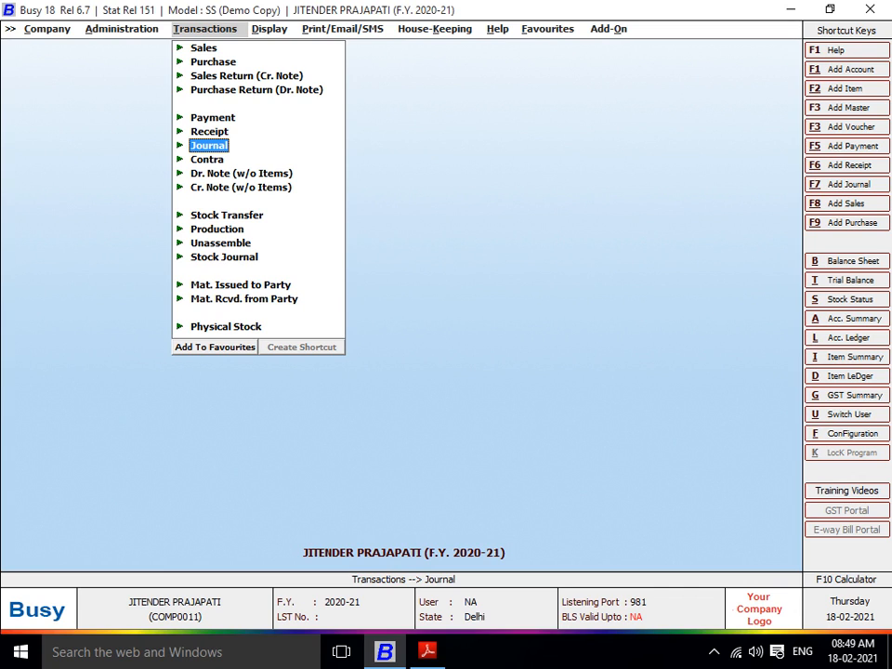
{"action": "key", "text": "Return"}
{"action": "key", "text": "Return"}
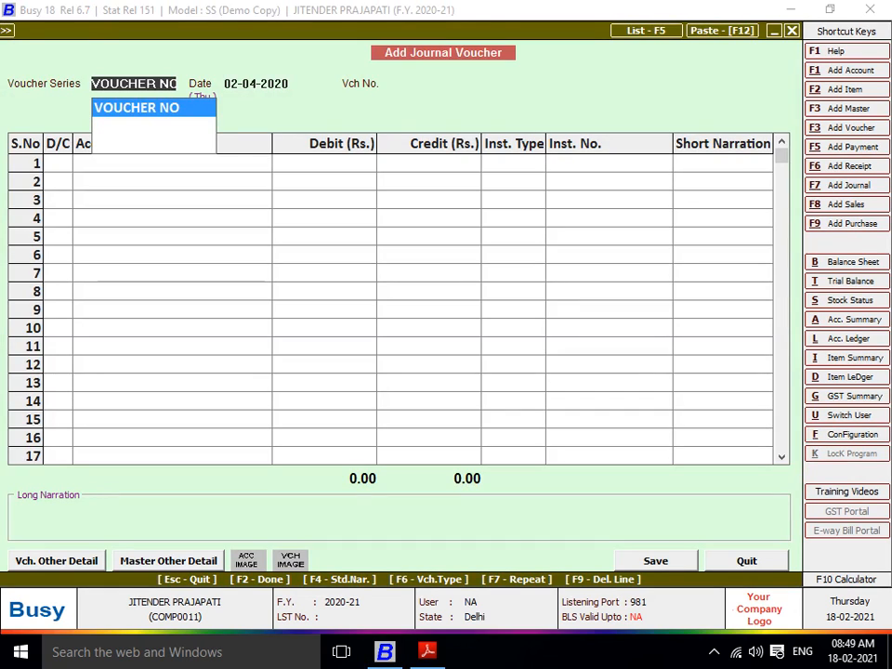
{"action": "key", "text": "Return"}
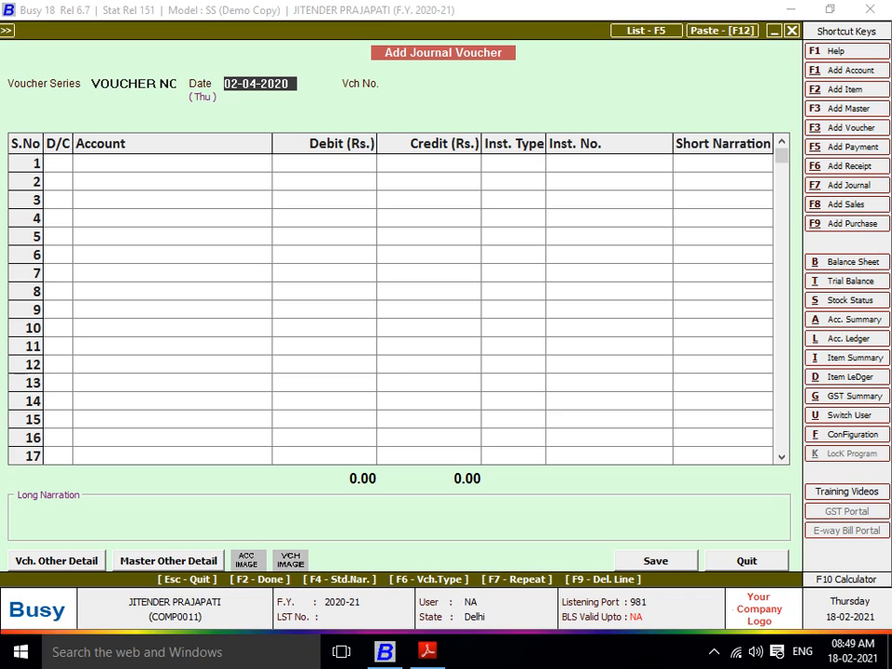
{"action": "key", "text": "shift+Tab"}
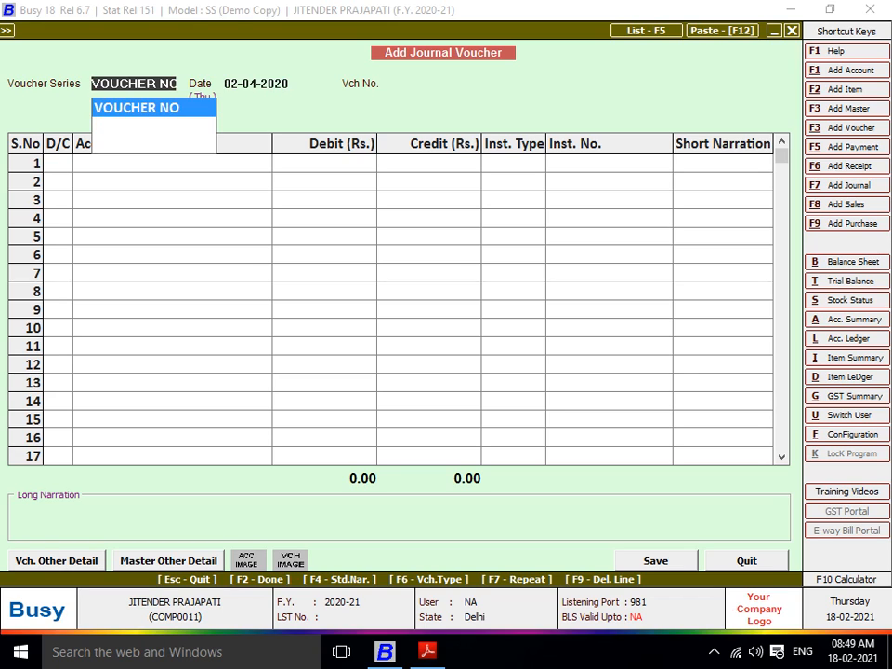
{"action": "key", "text": "Return"}
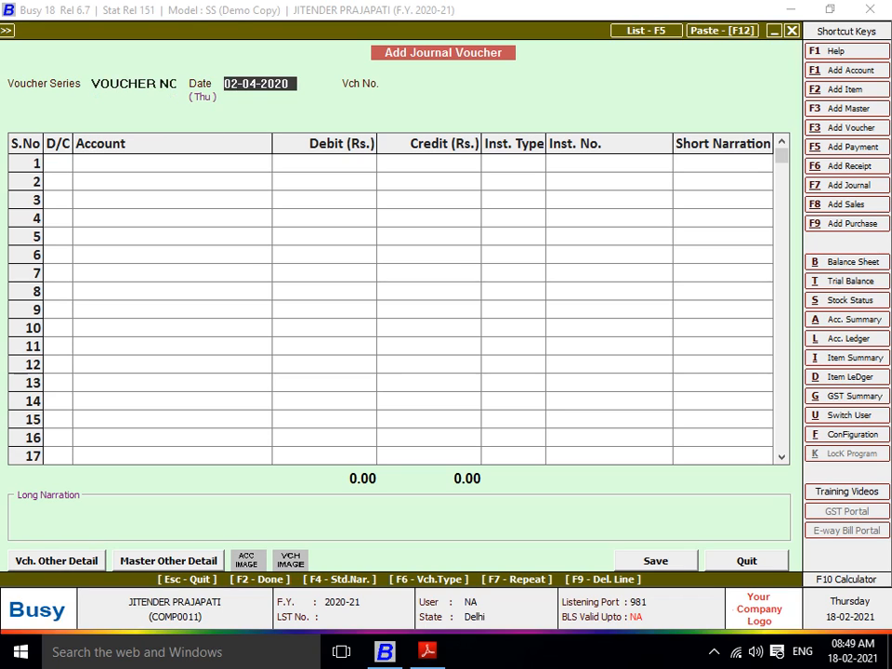
Check the first purchase's date in the Fixed Assets PDF and set the journal voucher date to 10-04-2020.
{"action": "key", "text": "alt+Tab"}
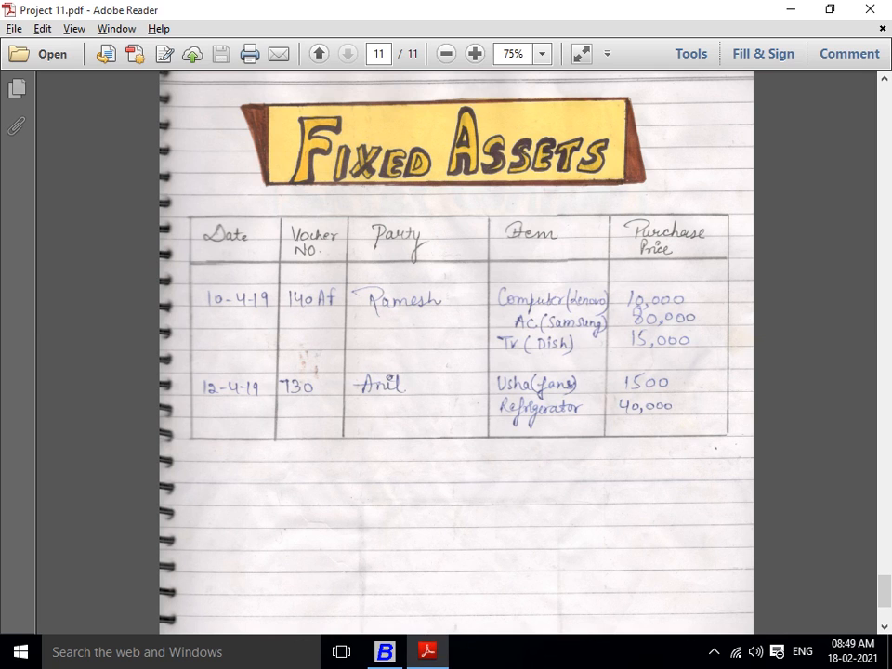
{"action": "key", "text": "alt+Tab"}
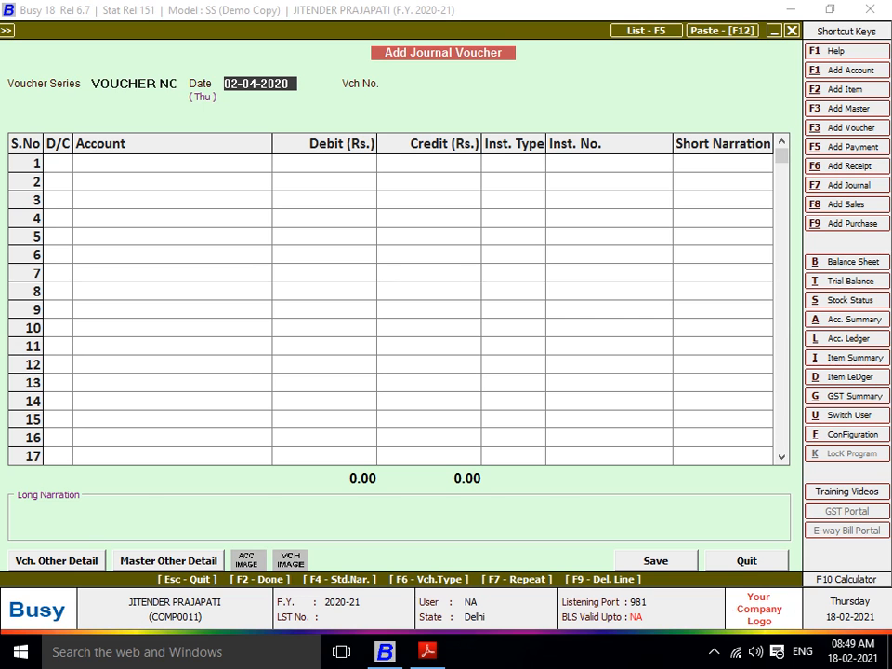
{"action": "key", "text": "alt+Tab"}
{"action": "key", "text": "alt+Tab"}
{"action": "type", "text": "10"}
{"action": "key", "text": "Return"}
Try to set the voucher number to 140af, as listed in the Fixed Assets PDF, and decline using a duplicate number.
{"action": "key", "text": "alt+Tab"}
{"action": "key", "text": "alt+Tab"}
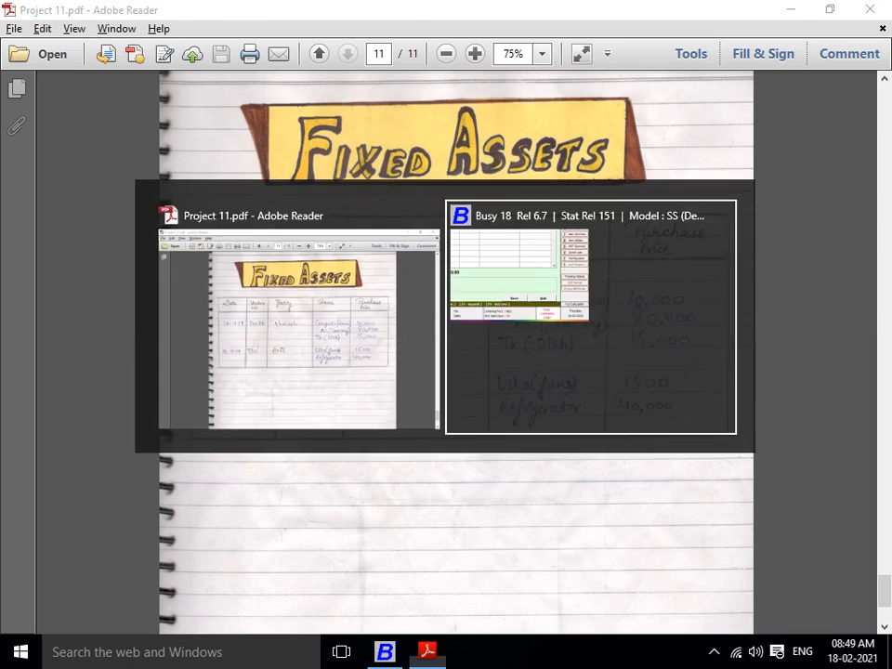
{"action": "type", "text": "140"}
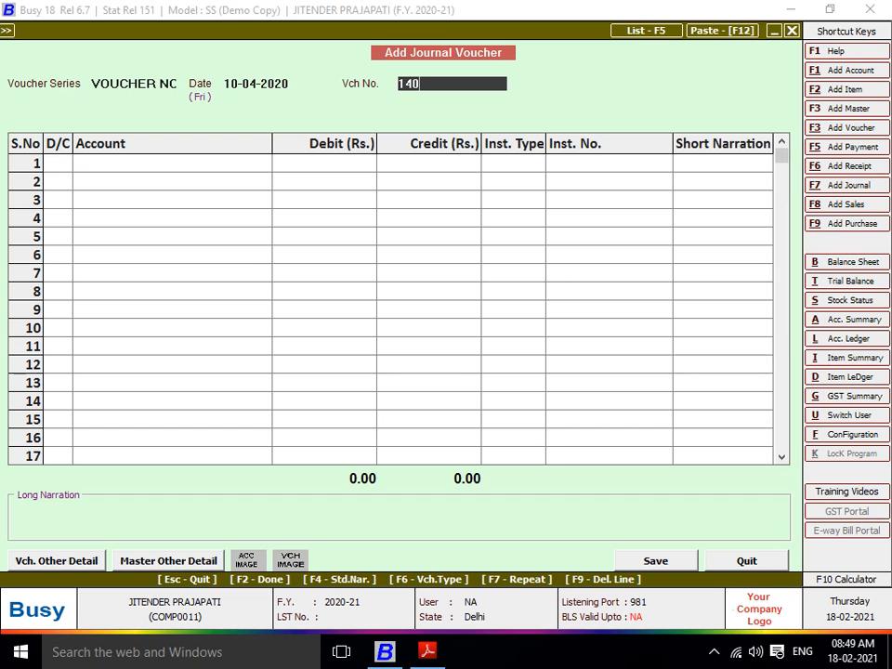
{"action": "type", "text": "af"}
{"action": "key", "text": "Return"}
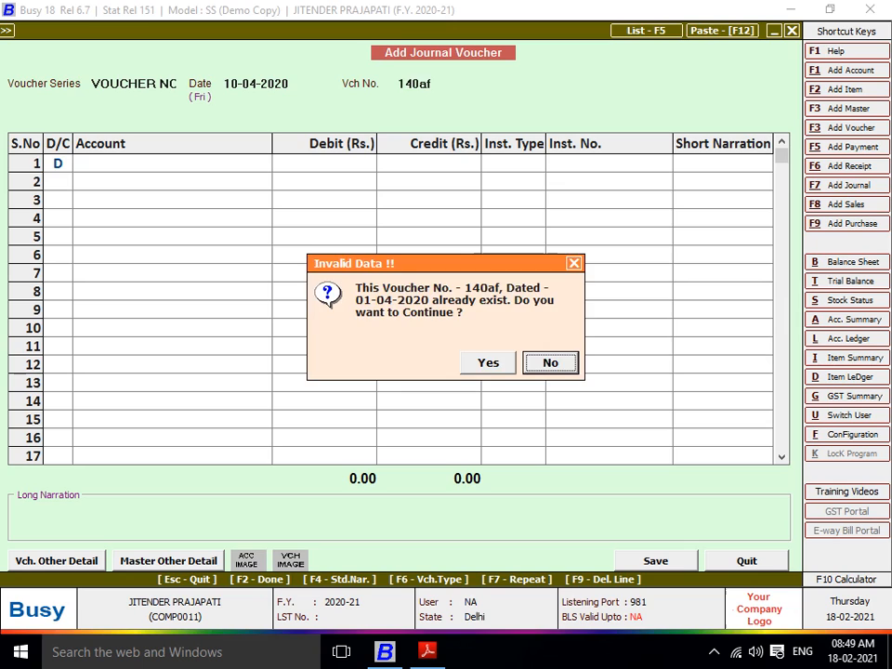
{"action": "key", "text": "Return"}
Enter 140af. with a trailing period as the voucher number and keep the first row as a debit entry.
{"action": "key", "text": "BackSpace"}
{"action": "type", "text": "140"}
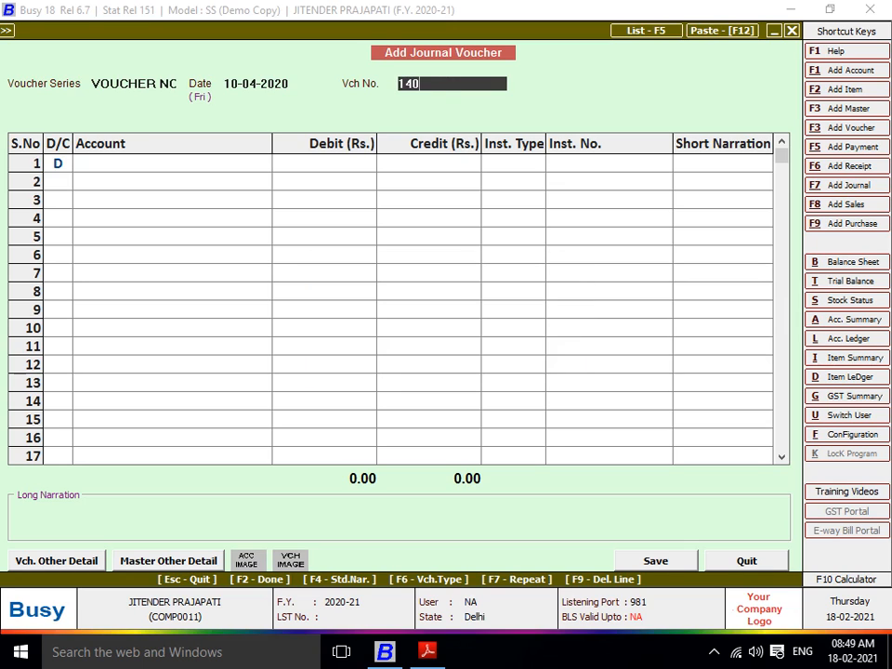
{"action": "type", "text": "af."}
{"action": "key", "text": "Return"}
{"action": "key", "text": "Return"}
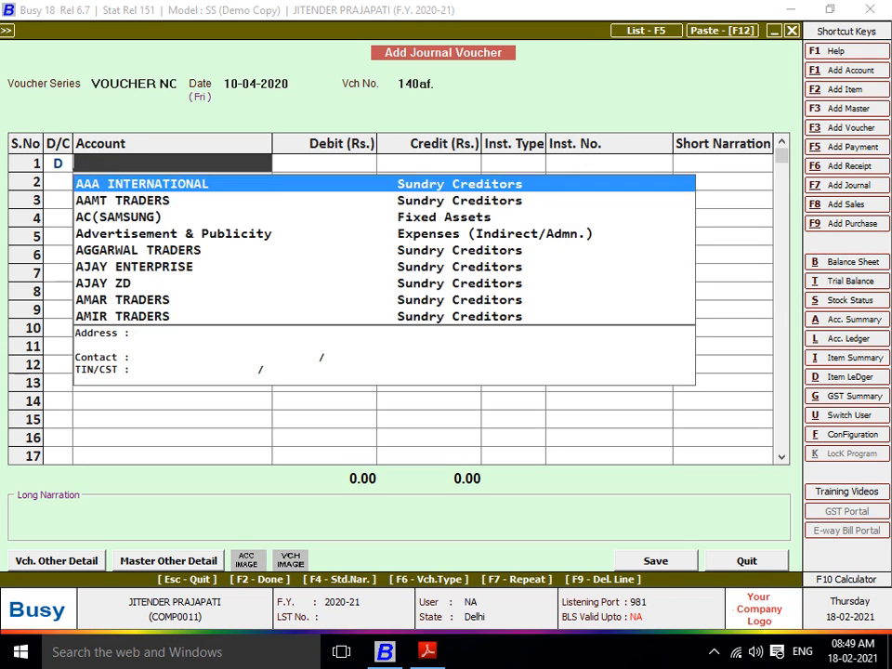
Check the first item in the Fixed Assets PDF and choose COMPUTER (LENOVO) as the first row's debit account.
{"action": "key", "text": "alt+Tab"}
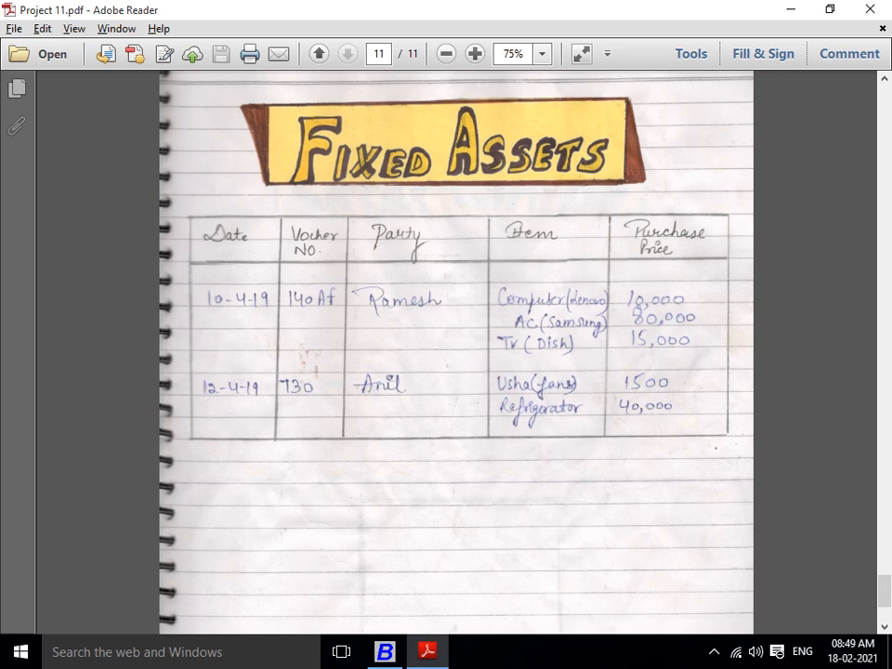
{"action": "key", "text": "alt+Tab"}
{"action": "type", "text": "com"}
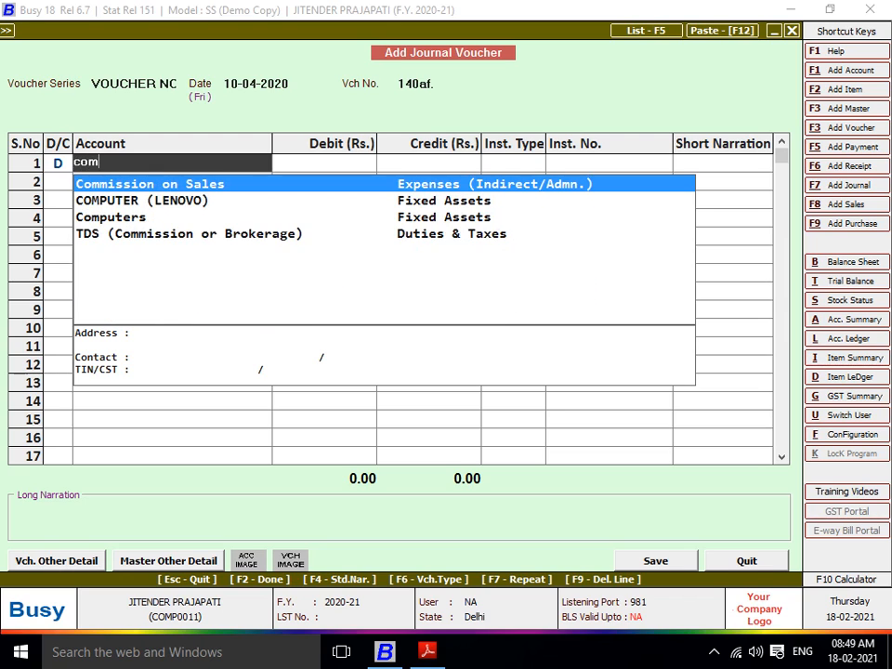
{"action": "key", "text": "Down"}
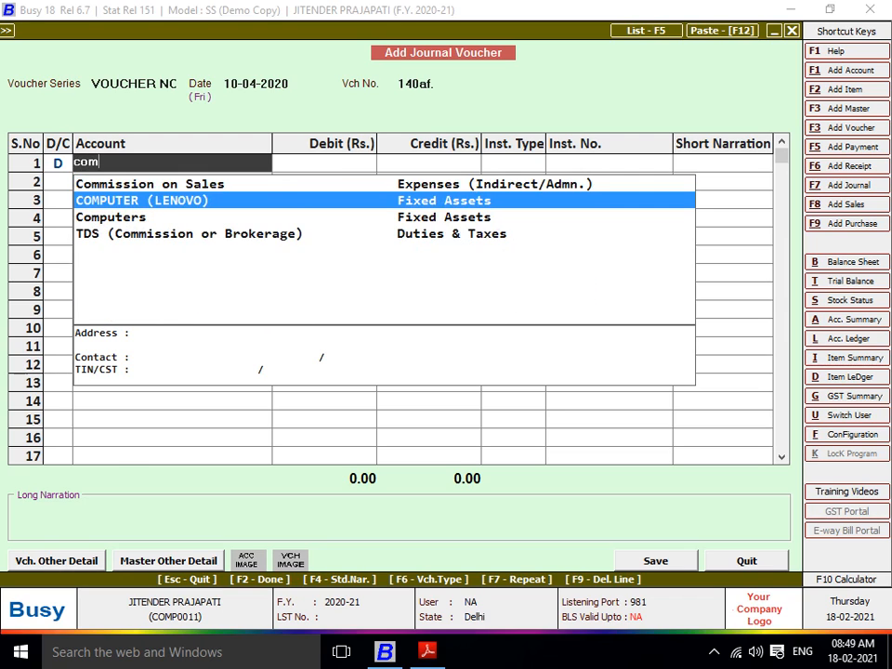
{"action": "key", "text": "Return"}
Open the COMPUTER (LENOVO) account for modification and go through its name, group, depreciation rates and opening balance.
{"action": "key", "text": "Left"}
{"action": "key", "text": "alt+m"}
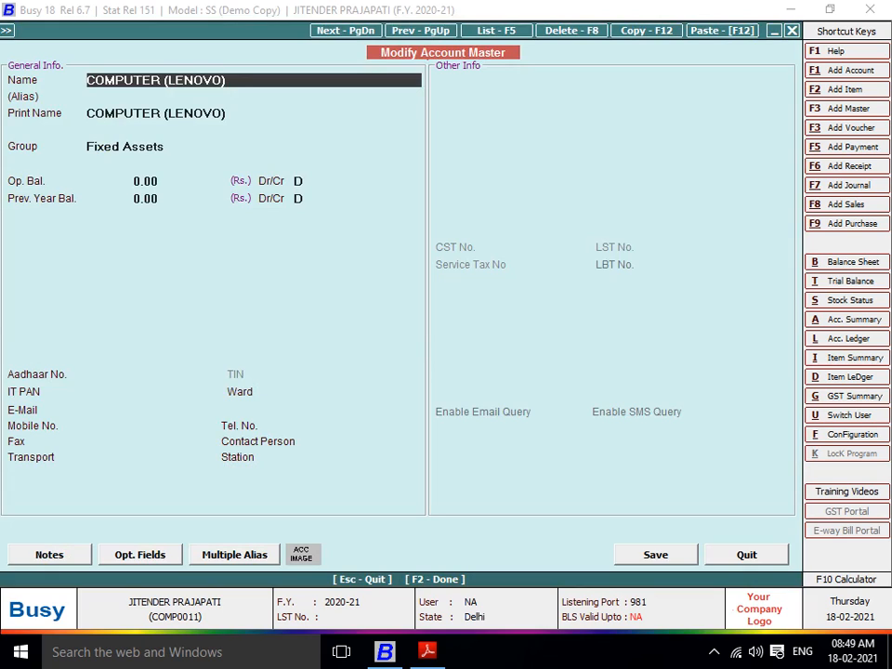
{"action": "key", "text": "Return"}
{"action": "key", "text": "Return"}
{"action": "key", "text": "Return"}
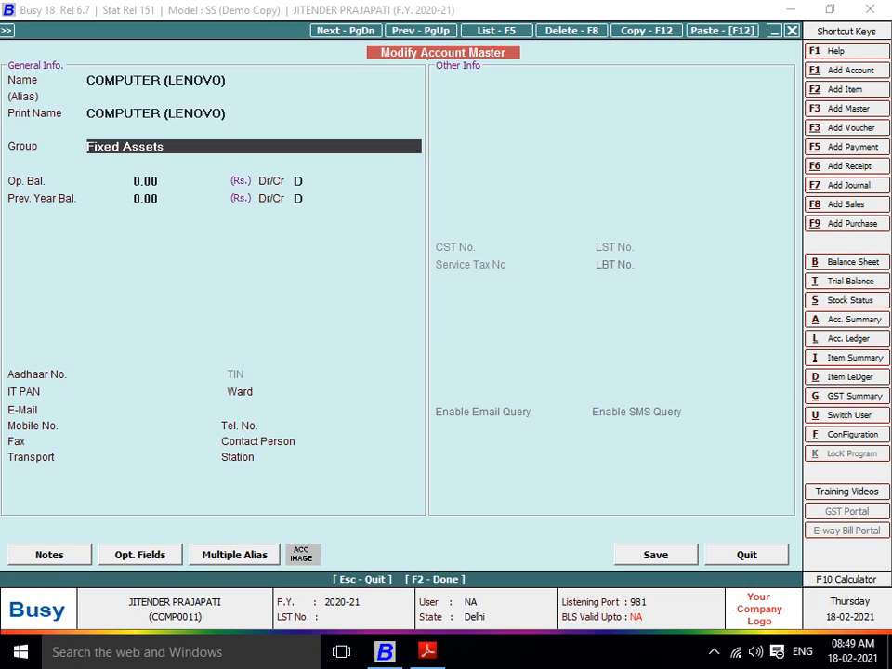
{"action": "key", "text": "Return"}
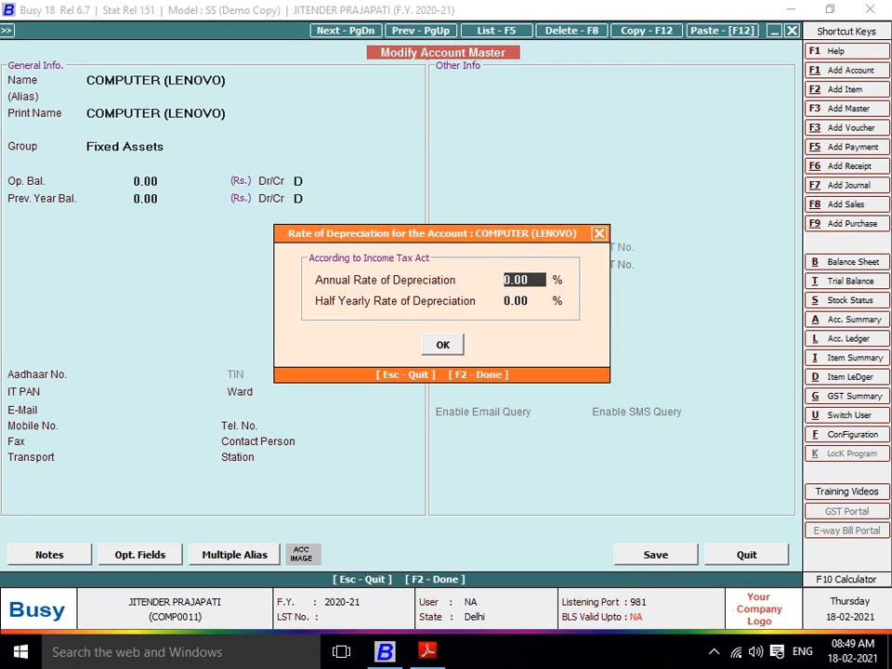
{"action": "key", "text": "Return"}
{"action": "key", "text": "Return"}
{"action": "key", "text": "Return"}
{"action": "key", "text": "Return"}
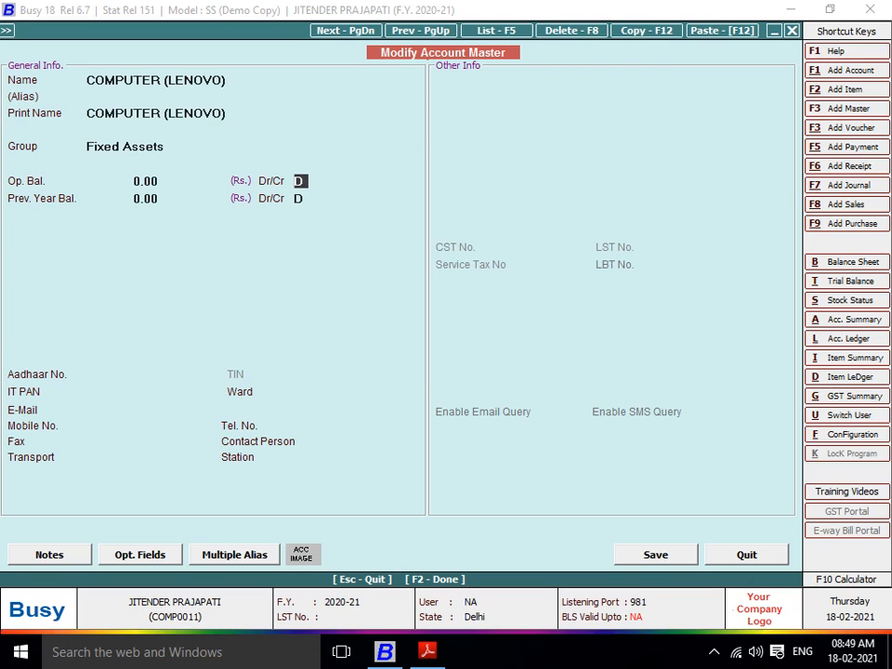
Leave the remaining details of the COMPUTER (LENOVO) account blank and save the master.
{"action": "key", "text": "Return"}
{"action": "key", "text": "Return"}
{"action": "key", "text": "Return"}
{"action": "key", "text": "Return"}
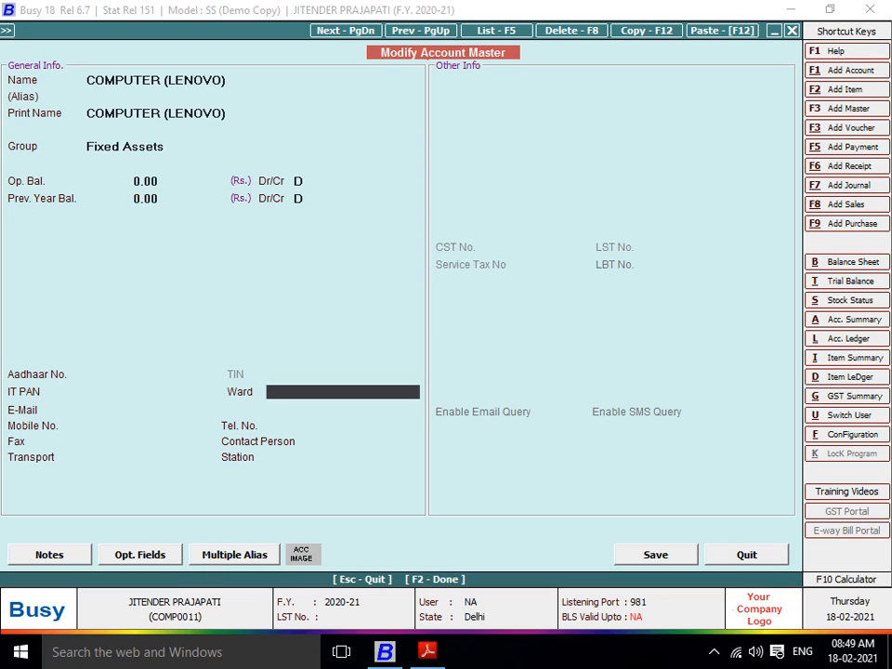
{"action": "key", "text": "Return"}
{"action": "key", "text": "Return"}
{"action": "key", "text": "Return"}
{"action": "key", "text": "Return"}
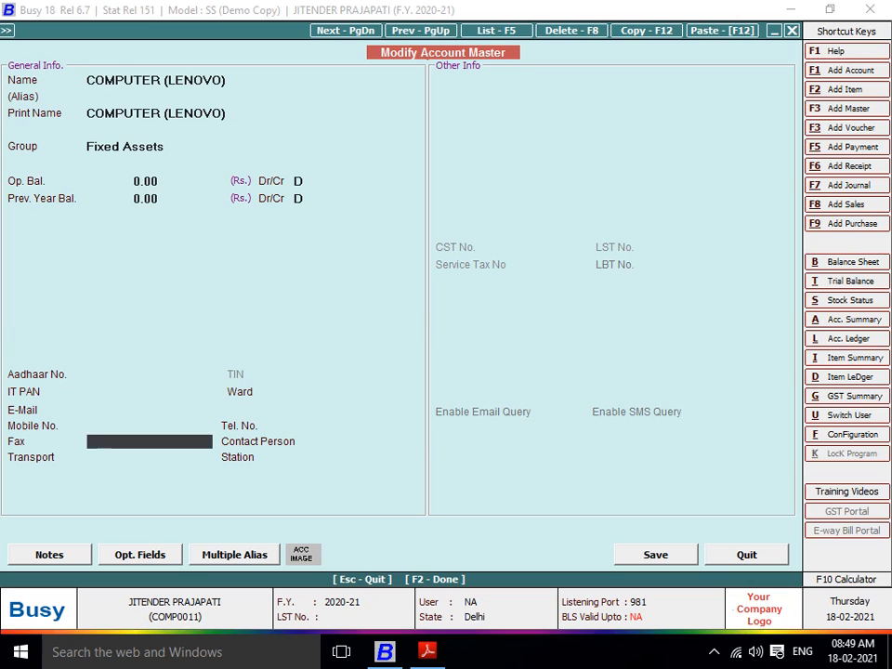
{"action": "key", "text": "Return"}
{"action": "key", "text": "Return"}
{"action": "key", "text": "Return"}
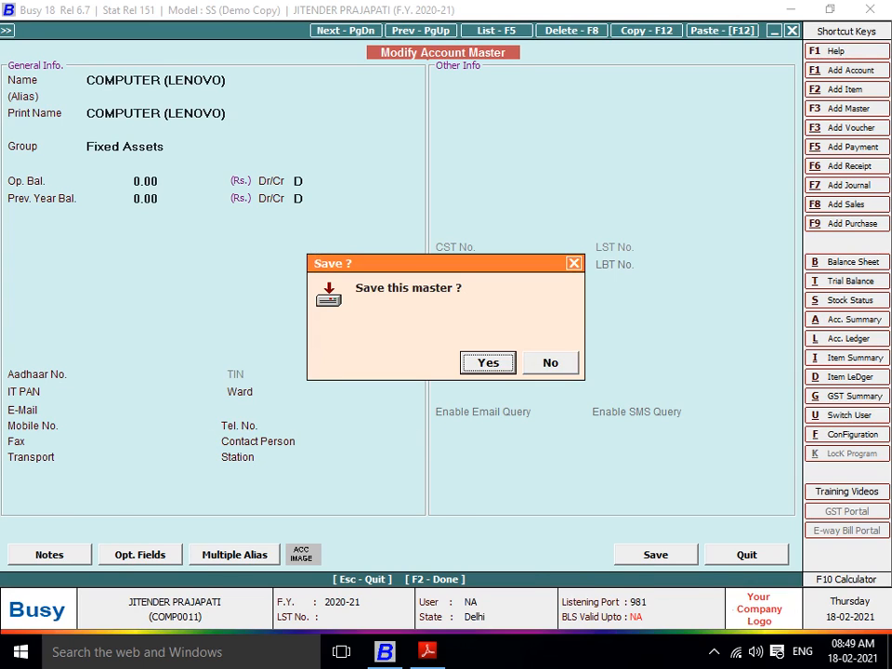
{"action": "key", "text": "Return"}
{"action": "key", "text": "Return"}
Check the computer's purchase price in the Fixed Assets PDF and debit 10,000 to COMPUTER (LENOVO) in the first row.
{"action": "key", "text": "alt+Tab"}
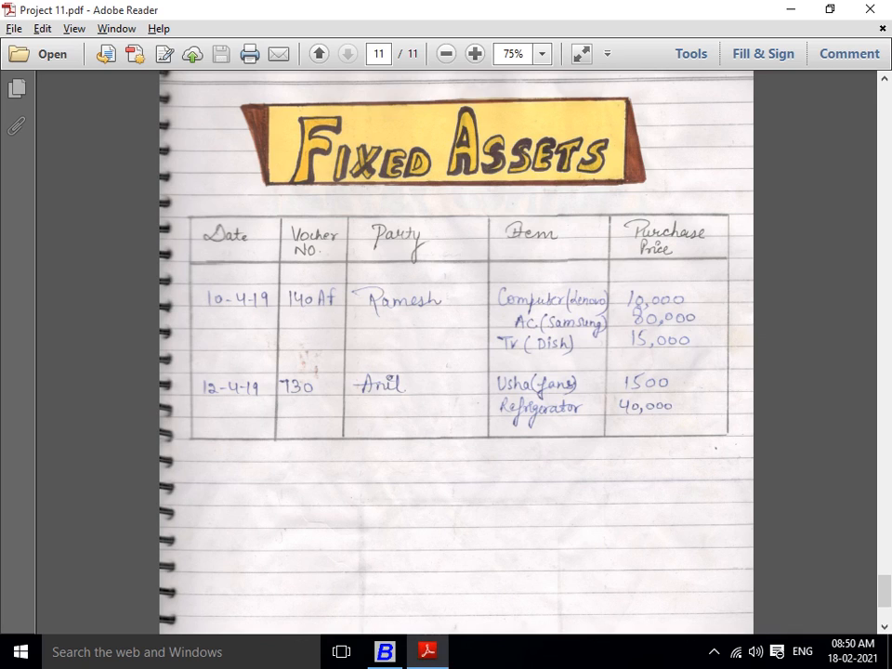
{"action": "key", "text": "alt+Tab"}
{"action": "type", "text": "1"}
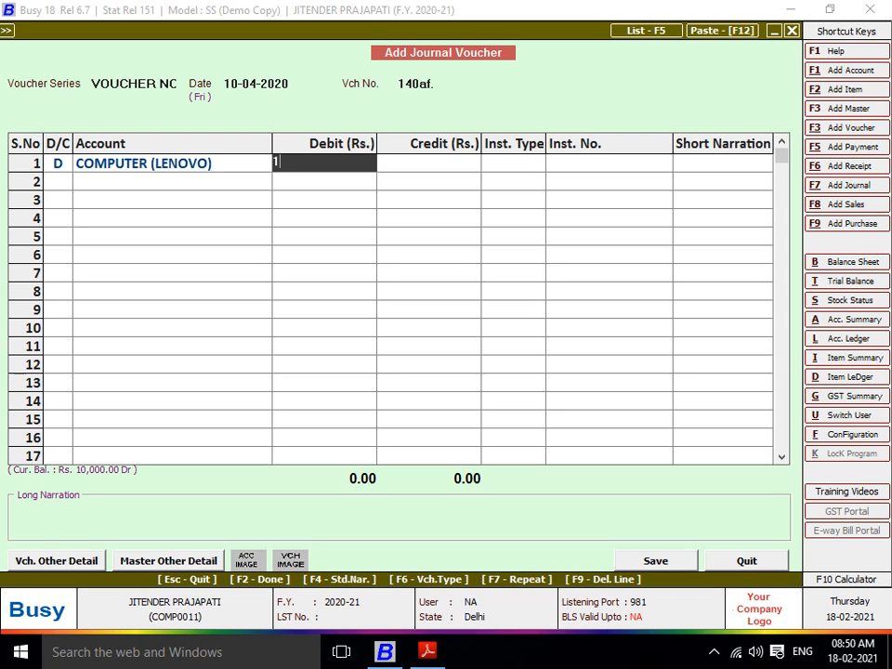
{"action": "type", "text": "0,000000"}
{"action": "key", "text": "Return"}
{"action": "key", "text": "Return"}
{"action": "key", "text": "Return"}
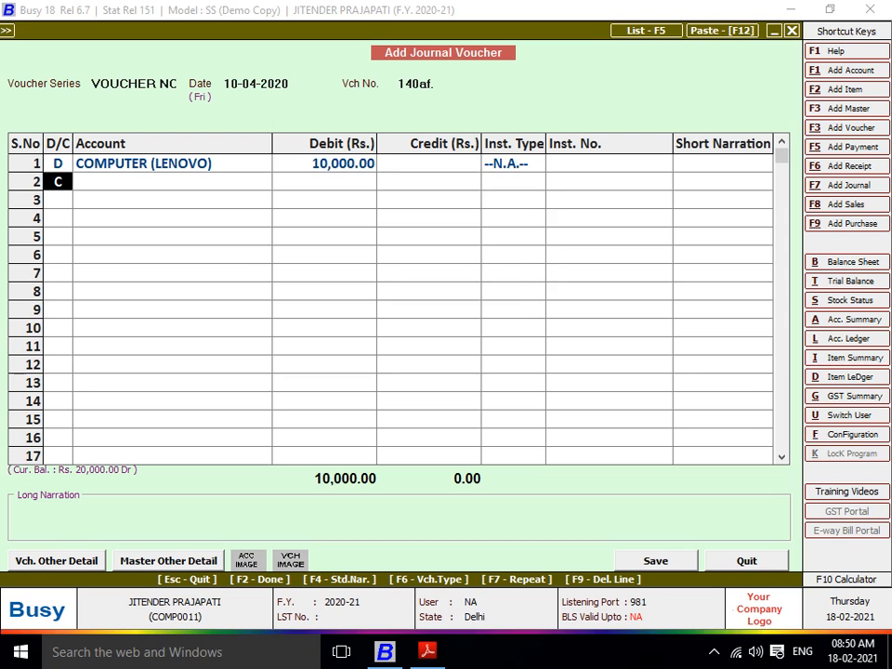
Make the second row a debit entry and choose AC(SAMSUNG) as its account, following the Fixed Assets PDF.
{"action": "key", "text": "d"}
{"action": "key", "text": "Return"}
{"action": "key", "text": "alt+Tab"}
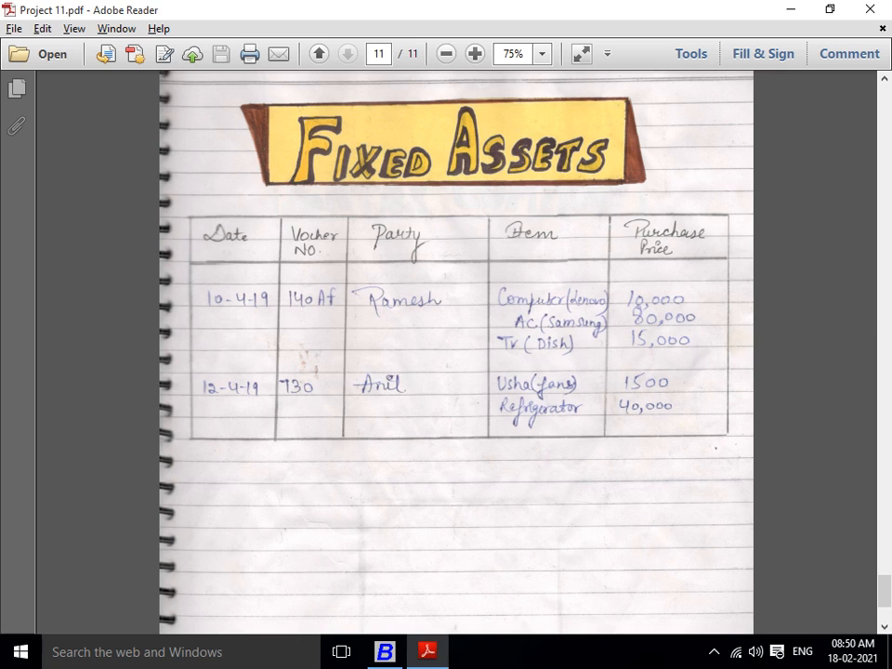
{"action": "key", "text": "alt+Tab"}
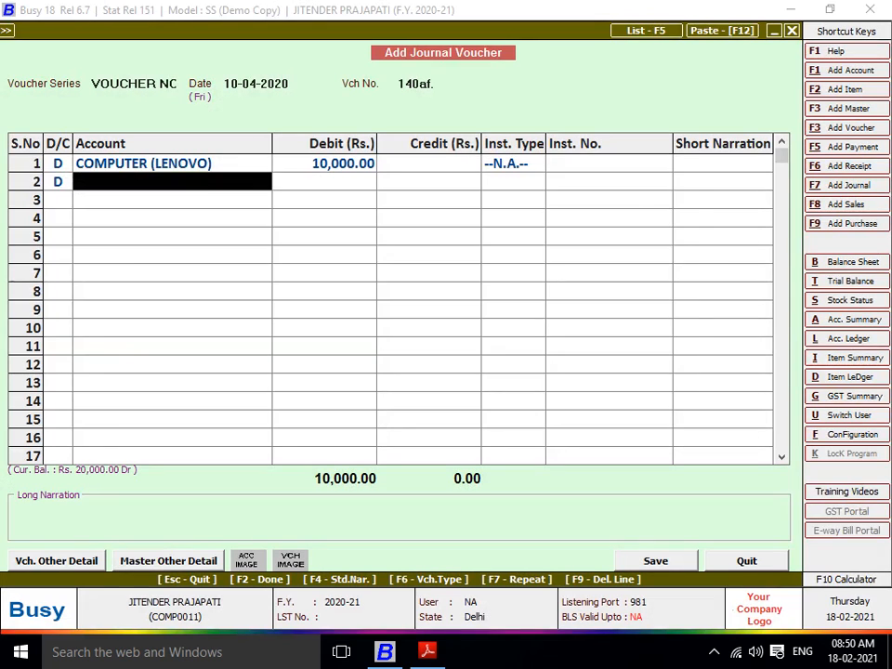
{"action": "type", "text": "ac"}
{"action": "key", "text": "Return"}
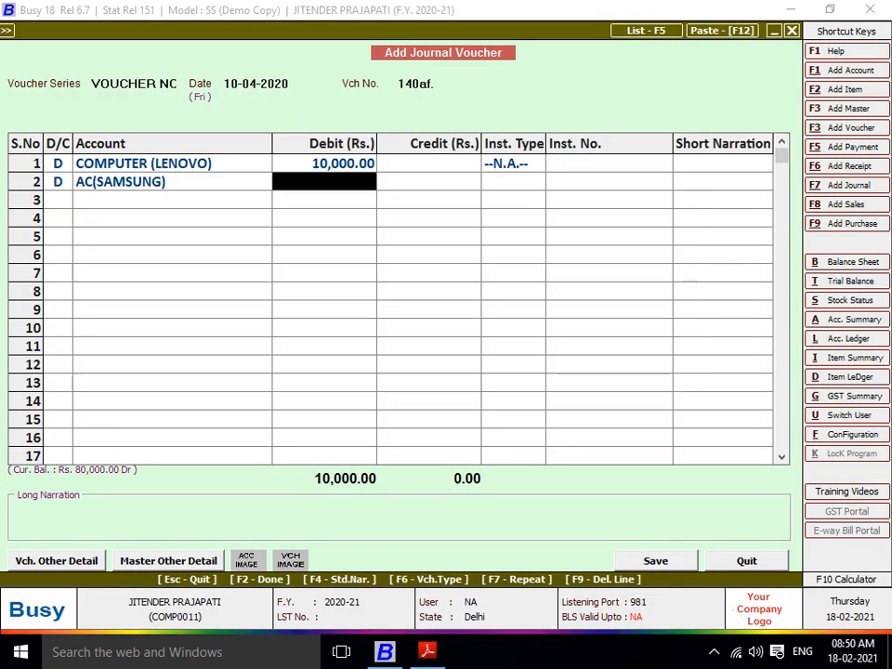
Open the AC(SAMSUNG) account master, keep its Fixed Assets group and existing details, and save it.
{"action": "key", "text": "alt+m"}
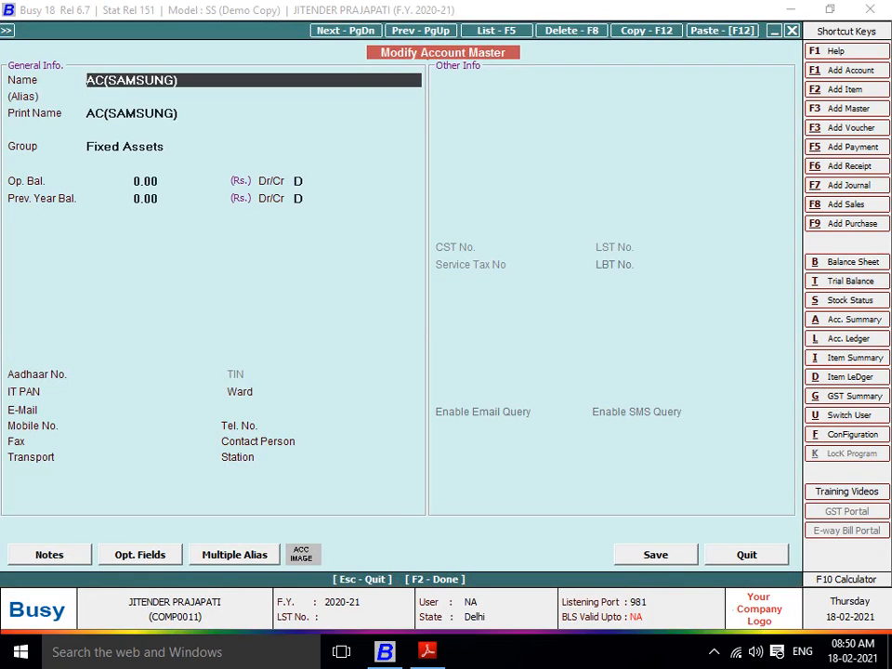
{"action": "key", "text": "Return"}
{"action": "key", "text": "Return"}
{"action": "key", "text": "Return"}
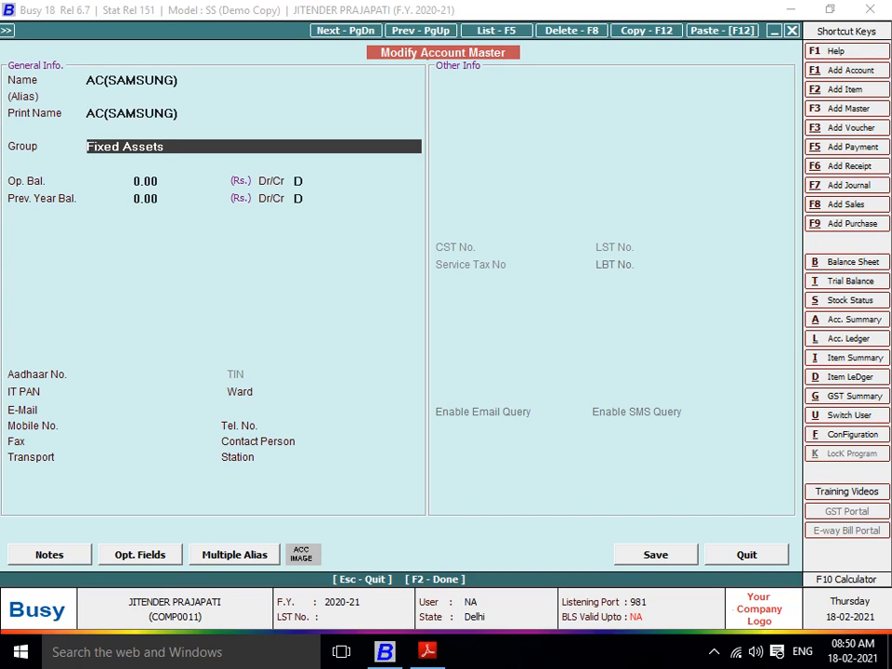
{"action": "key", "text": "Return"}
{"action": "key", "text": "Return"}
{"action": "key", "text": "Return"}
{"action": "key", "text": "Return"}
{"action": "key", "text": "Return"}
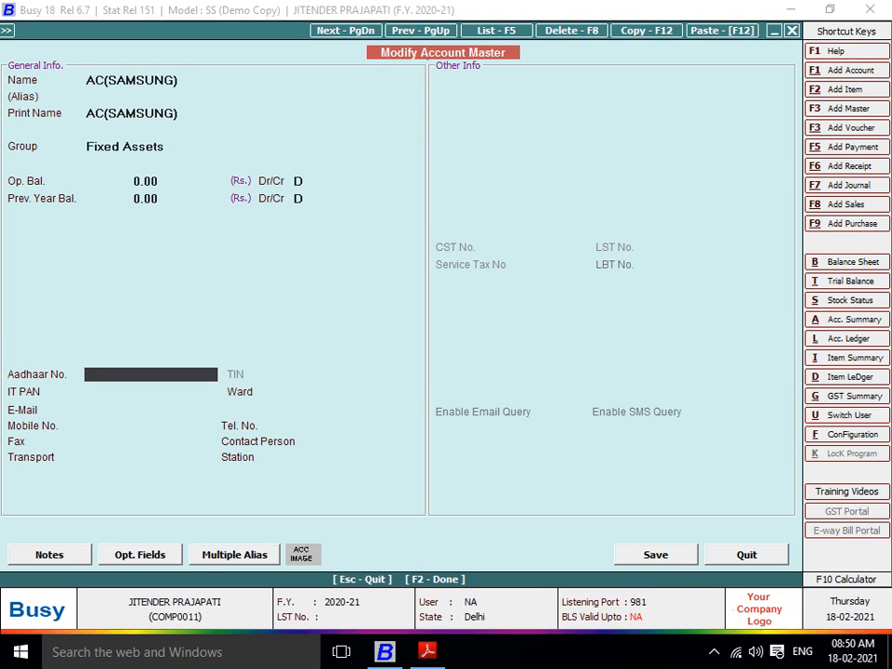
{"action": "key", "text": "F2"}
{"action": "key", "text": "Return"}
{"action": "key", "text": "Return"}
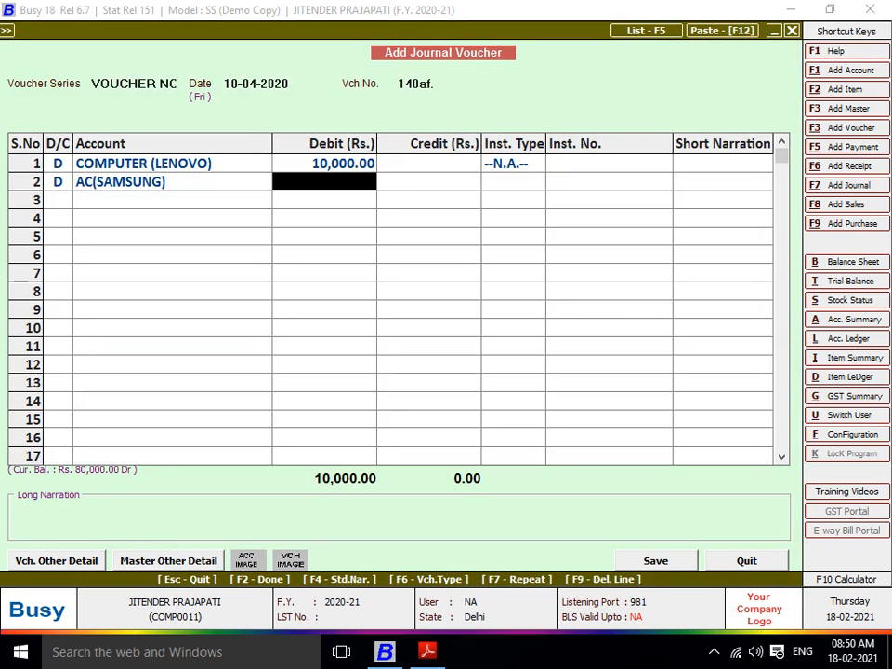
Check the AC's purchase price in the Fixed Assets PDF and debit 80,000 to AC(SAMSUNG) in the second row.
{"action": "key", "text": "alt+Tab"}
{"action": "key", "text": "alt+Tab"}
{"action": "type", "text": "8"}
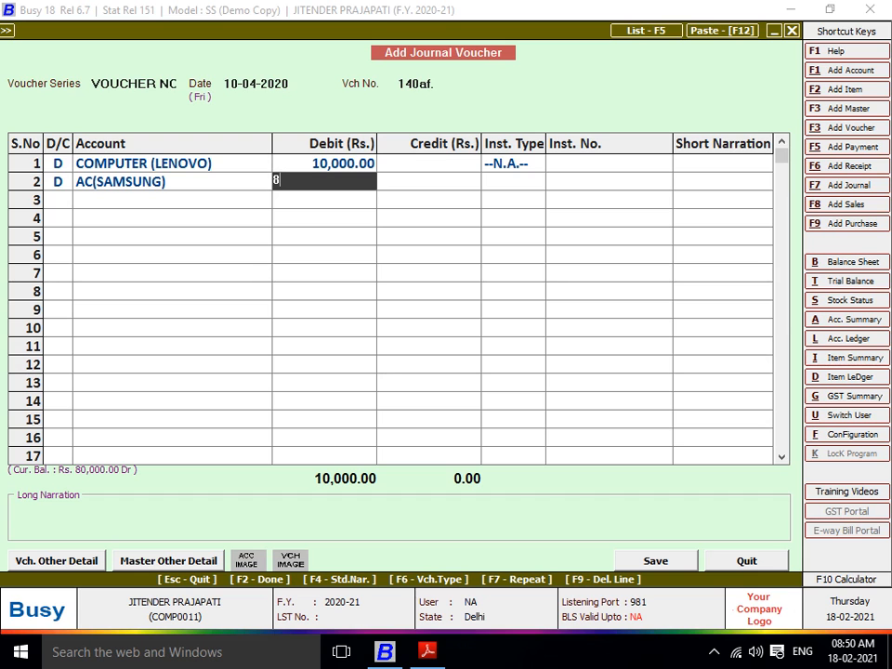
{"action": "type", "text": "0,000000"}
{"action": "key", "text": "Return"}
{"action": "key", "text": "Return"}
Make the third row a debit entry and choose TV(DISH) as its account, following the Fixed Assets PDF.
{"action": "key", "text": "d"}
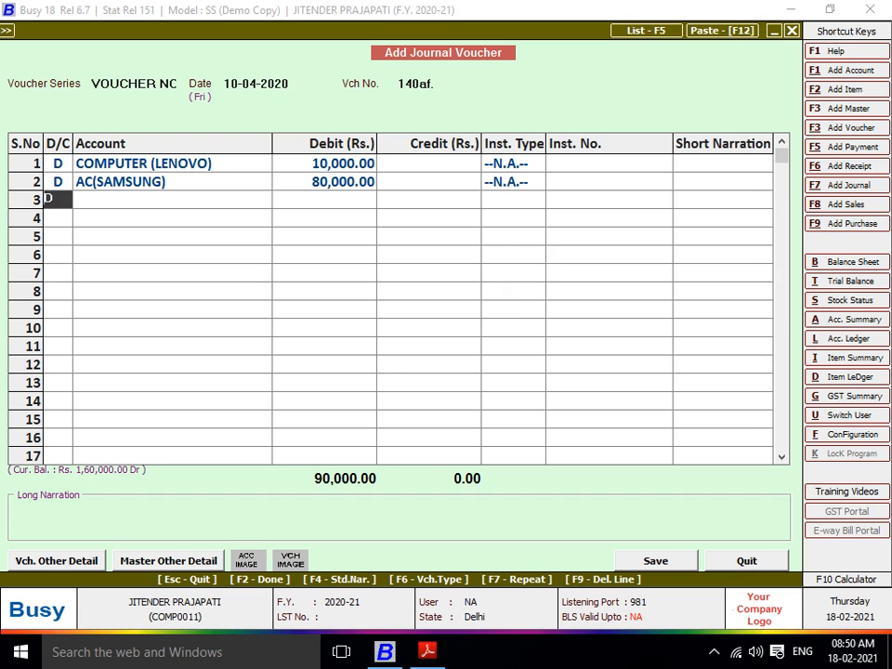
{"action": "key", "text": "Return"}
{"action": "key", "text": "alt+Tab"}
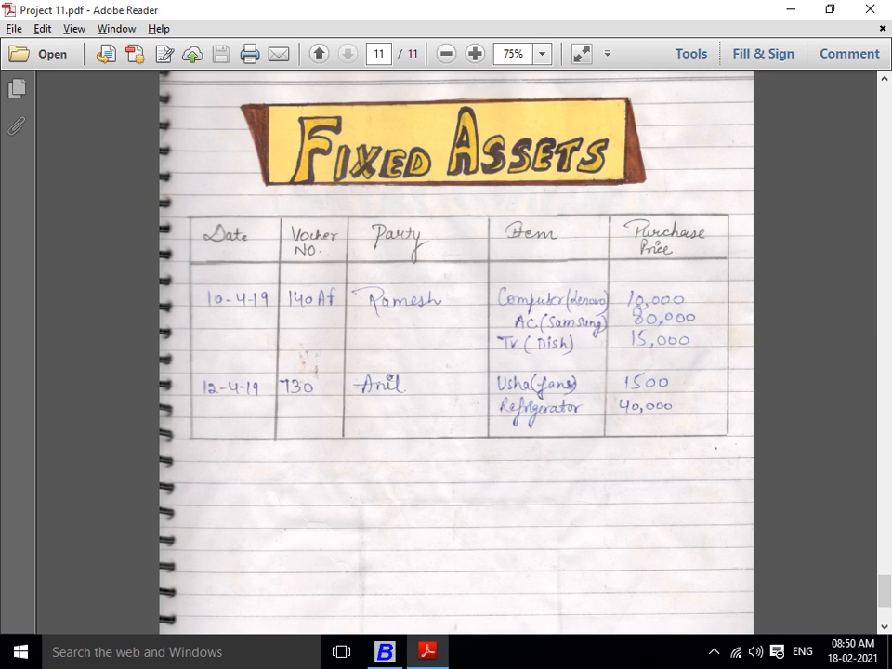
{"action": "key", "text": "alt+Tab"}
{"action": "type", "text": "tv"}
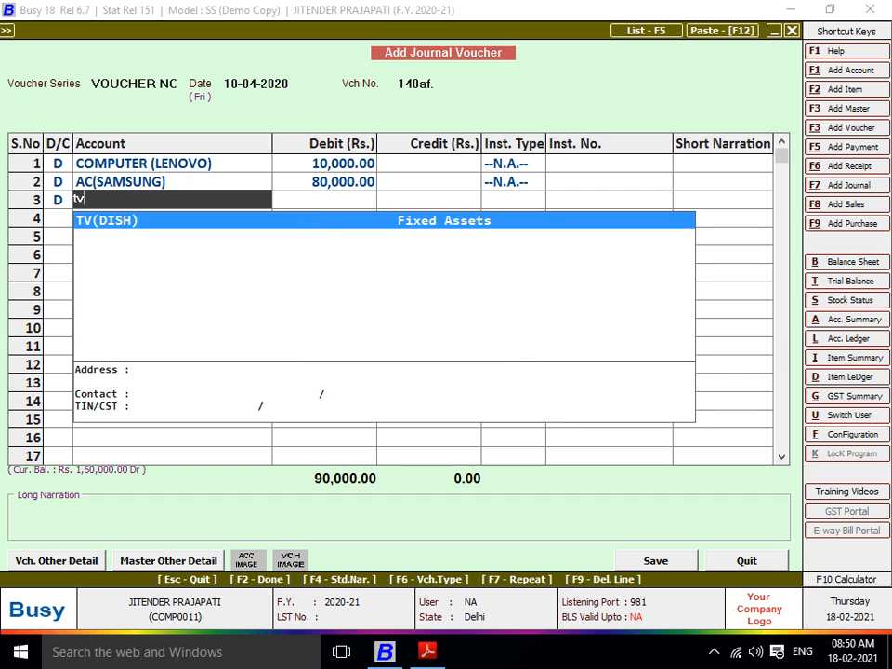
{"action": "key", "text": "Return"}
Open the TV(DISH) account for modification and go through its name, group, depreciation rates and opening balance.
{"action": "key", "text": "Left"}
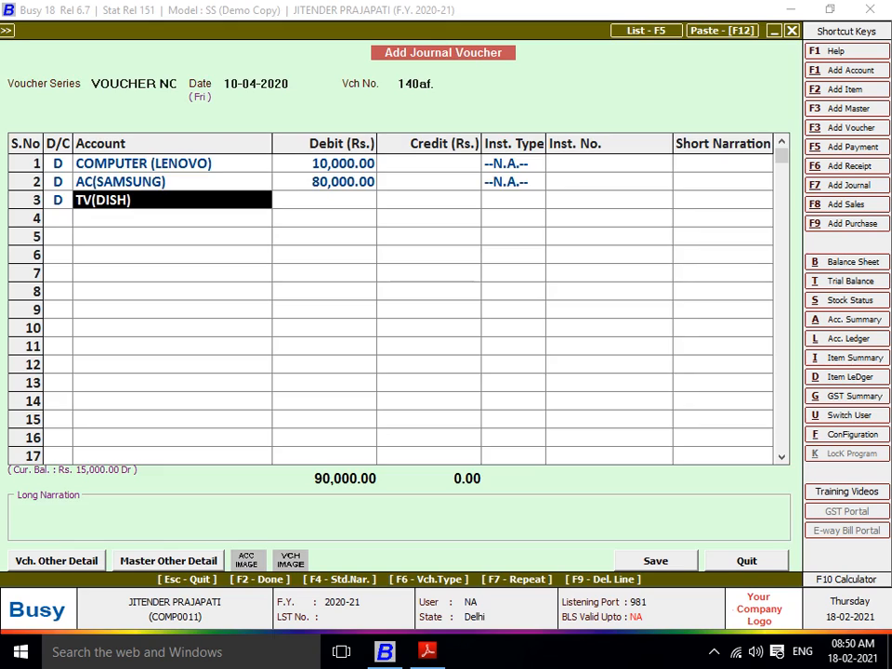
{"action": "key", "text": "ctrl+Return"}
{"action": "key", "text": "Return"}
{"action": "key", "text": "Return"}
{"action": "key", "text": "Return"}
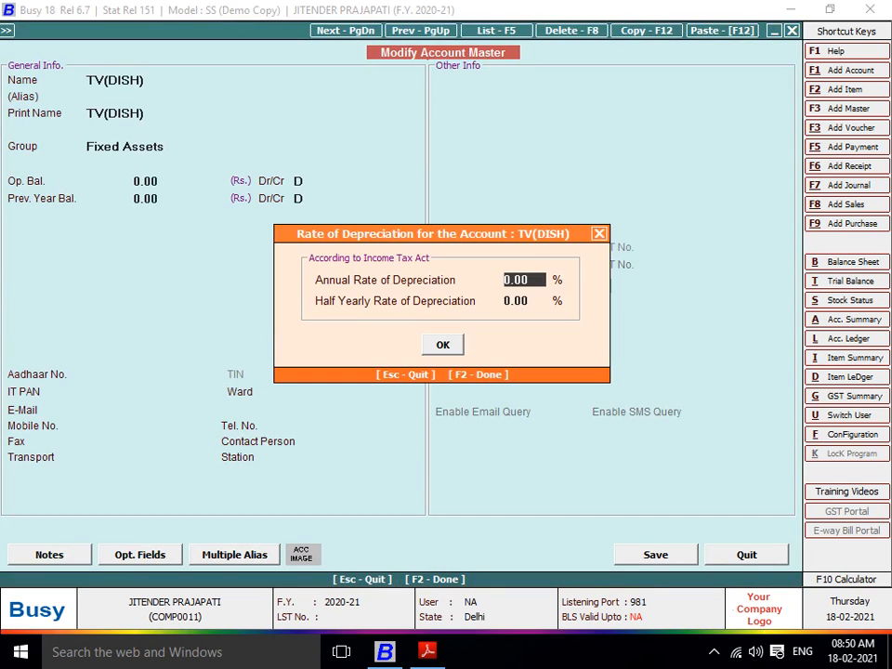
{"action": "key", "text": "Return"}
{"action": "key", "text": "Return"}
{"action": "key", "text": "Return"}
{"action": "key", "text": "Return"}
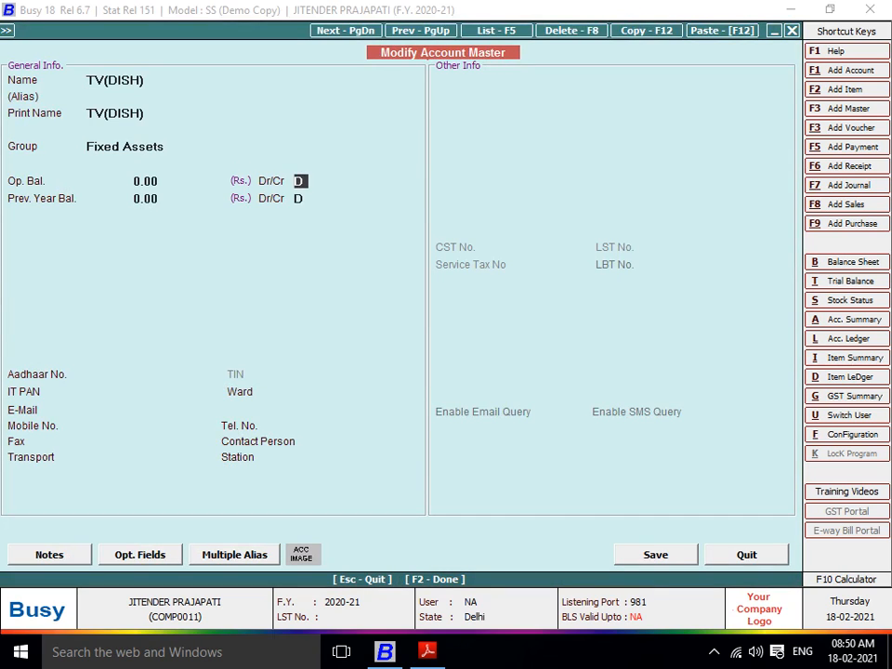
Leave the remaining details of the TV(DISH) account blank and save the master.
{"action": "key", "text": "Return"}
{"action": "key", "text": "Return"}
{"action": "key", "text": "Return"}
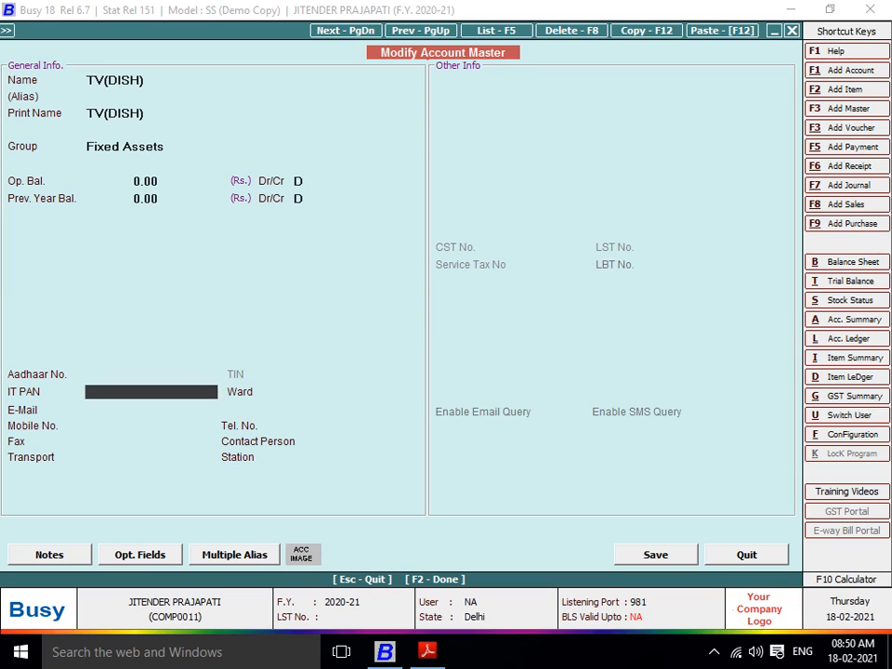
{"action": "key", "text": "Return"}
{"action": "key", "text": "Return"}
{"action": "key", "text": "Return"}
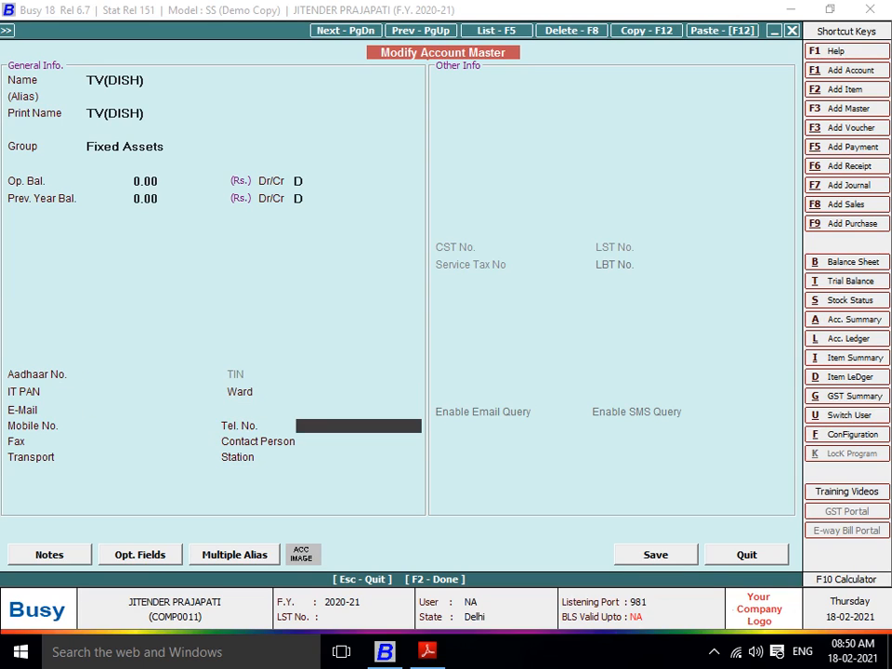
{"action": "key", "text": "Return"}
{"action": "key", "text": "Return"}
{"action": "key", "text": "Return"}
{"action": "key", "text": "Return"}
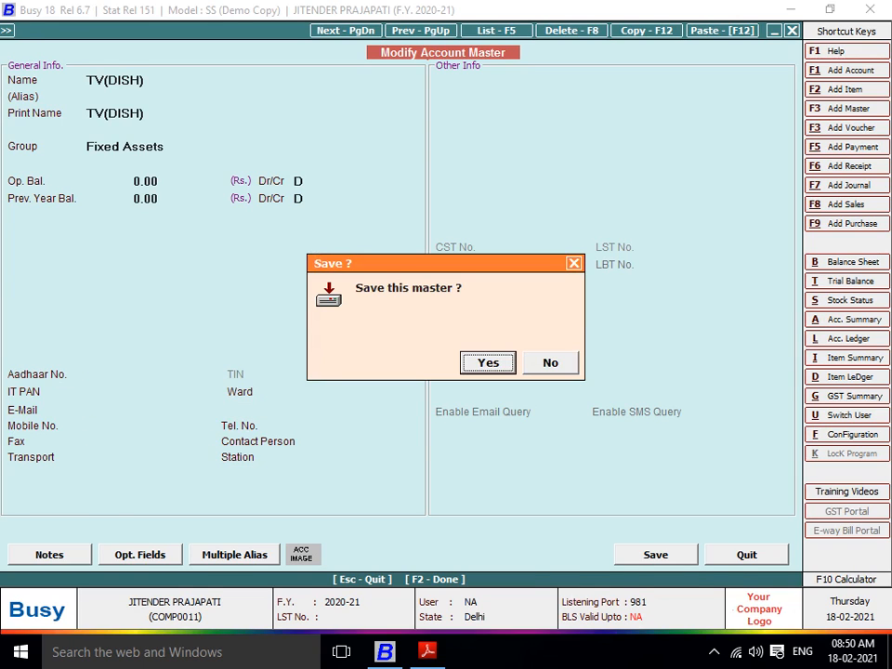
{"action": "key", "text": "Return"}
{"action": "key", "text": "Return"}
Check the TV's purchase price in the Fixed Assets PDF and debit 15,000 to TV(DISH) in the third row.
{"action": "key", "text": "alt+Tab"}
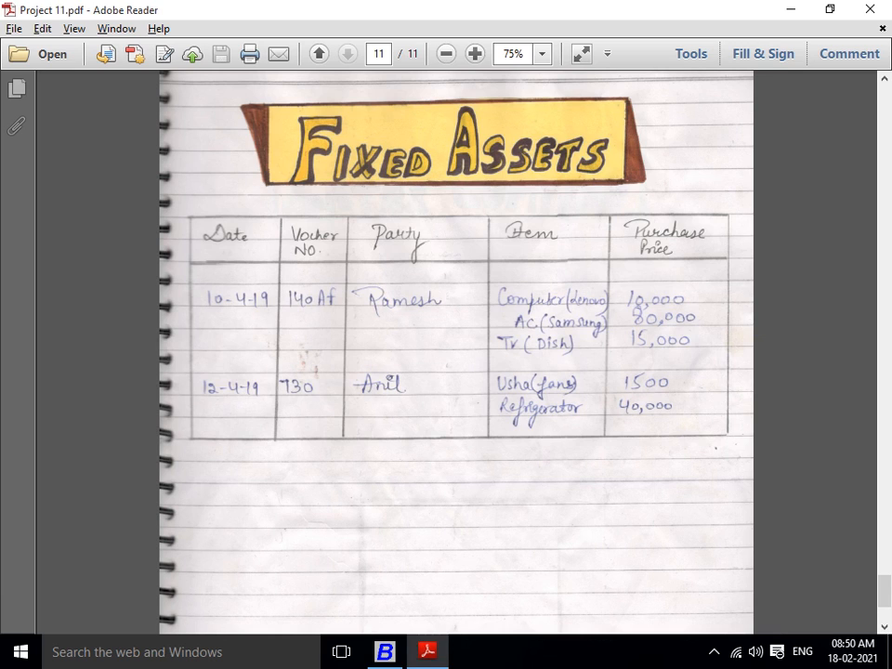
{"action": "key", "text": "alt+Tab"}
{"action": "type", "text": "15"}
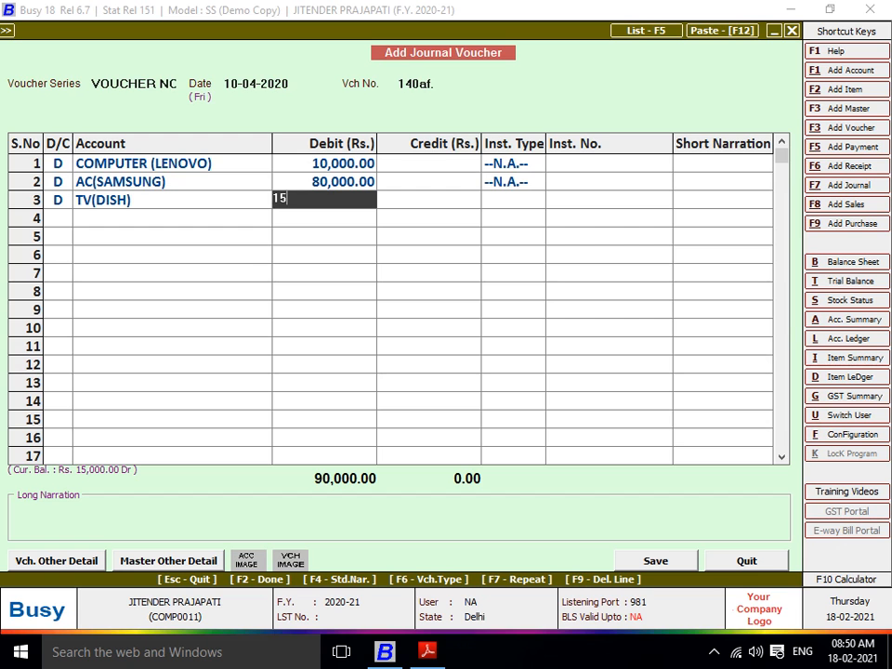
{"action": "type", "text": ",00000"}
{"action": "key", "text": "Return"}
{"action": "key", "text": "Return"}
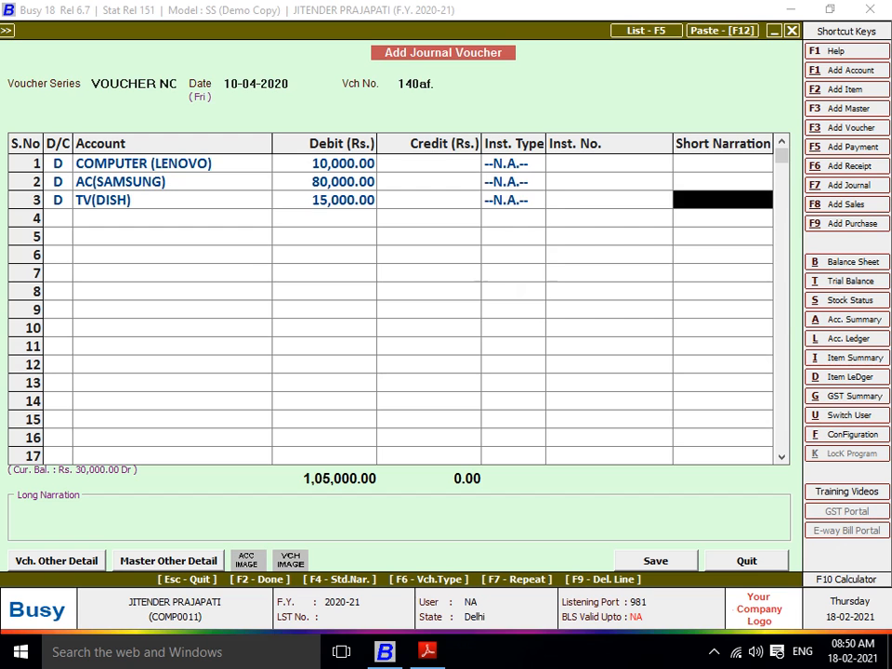
{"action": "key", "text": "Return"}
Keep the fourth row as a credit entry and choose the first purchase's party, a Sundry Creditors account, as listed in the PDF.
{"action": "key", "text": "Return"}
{"action": "key", "text": "alt+Tab"}
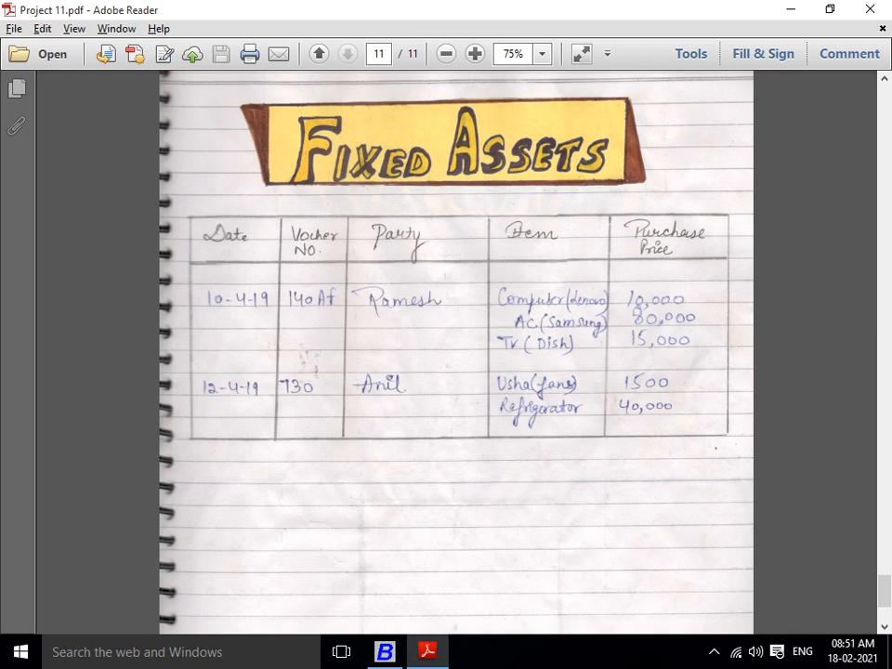
{"action": "key", "text": "alt+Tab"}
{"action": "type", "text": "ramesh"}
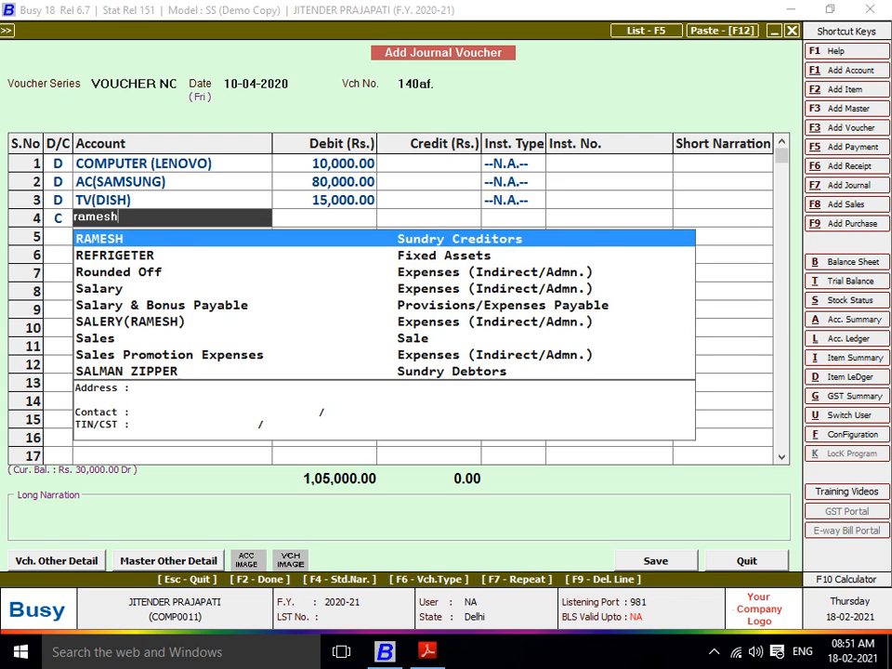
{"action": "key", "text": "Return"}
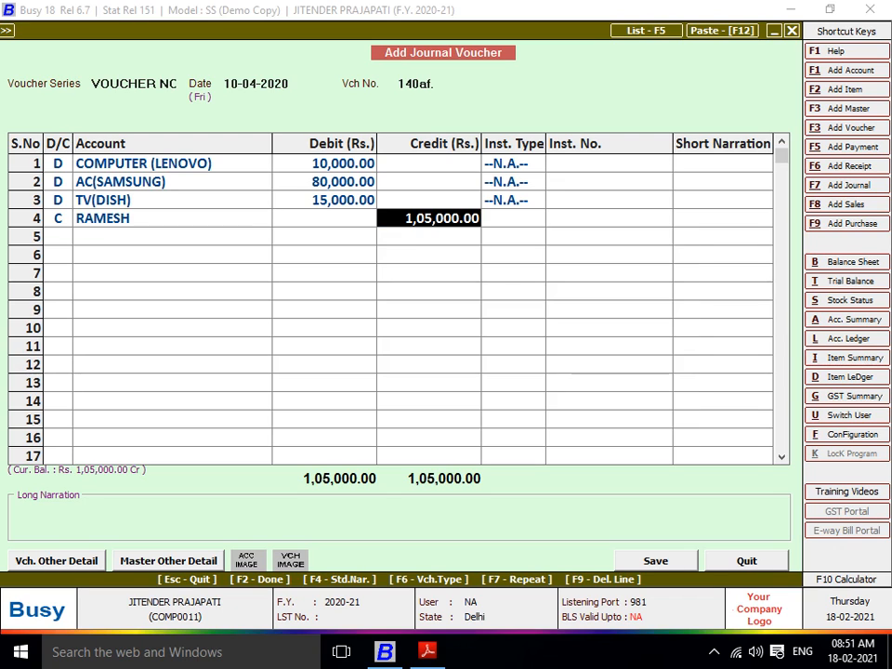
Open the supplier's account from the fourth row for modification and go through its name, group, opening balance and address fields.
{"action": "key", "text": "Left"}
{"action": "key", "text": "alt+m"}
{"action": "key", "text": "Return"}
{"action": "key", "text": "Return"}
{"action": "key", "text": "Return"}
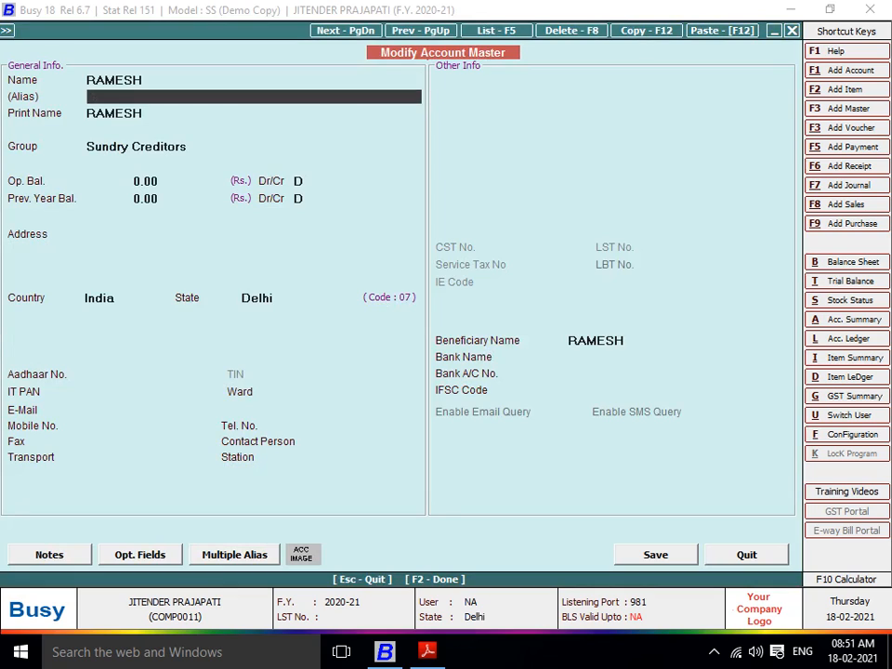
{"action": "key", "text": "Return"}
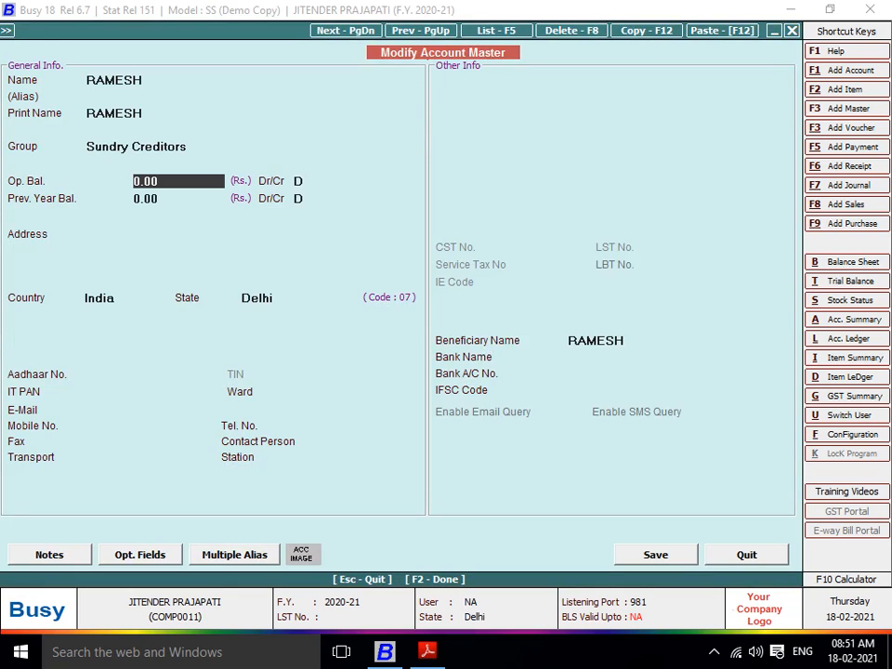
{"action": "key", "text": "Up"}
{"action": "key", "text": "Up"}
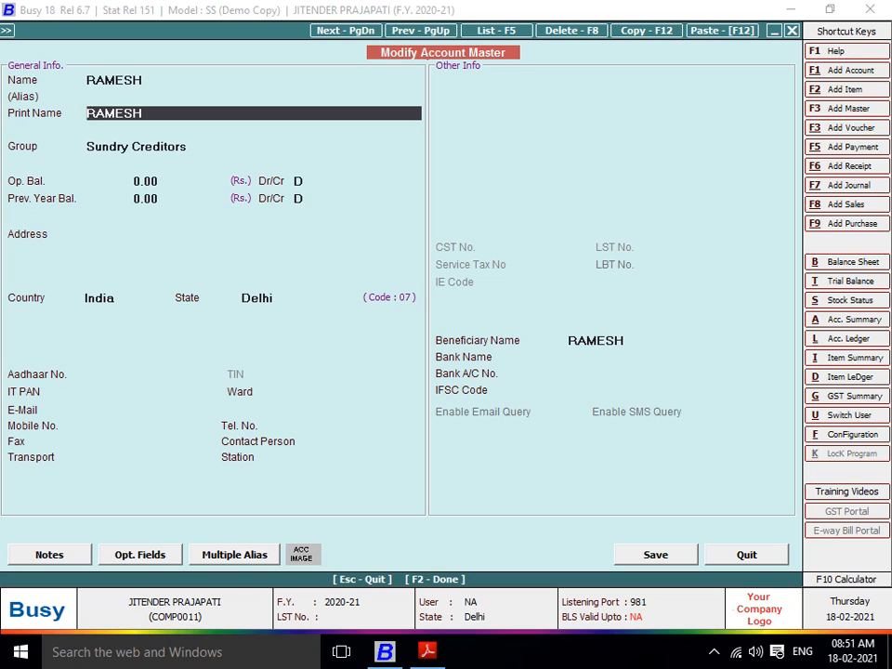
{"action": "key", "text": "Down"}
{"action": "key", "text": "Down"}
{"action": "key", "text": "Down"}
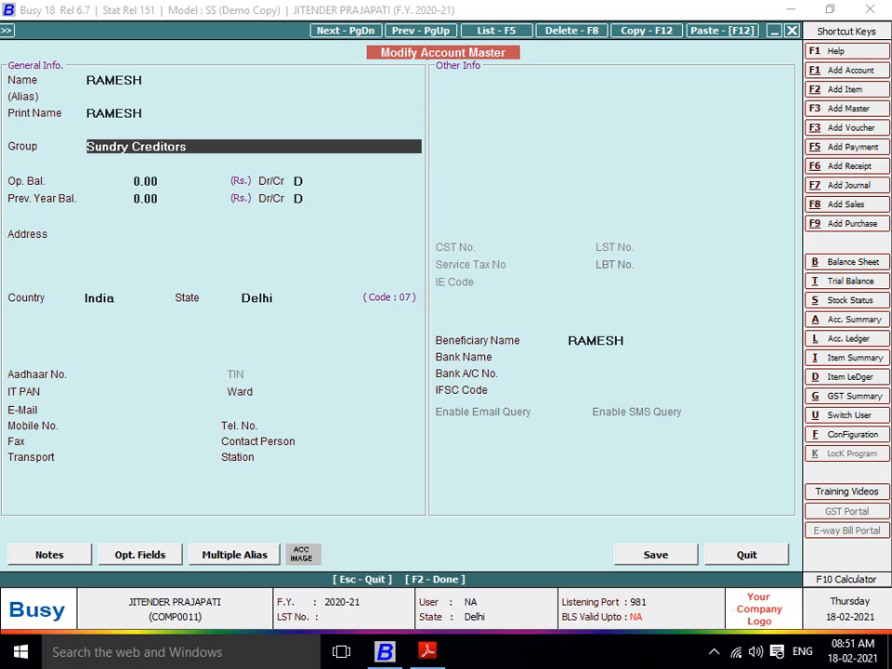
{"action": "key", "text": "Down"}
{"action": "key", "text": "Down"}
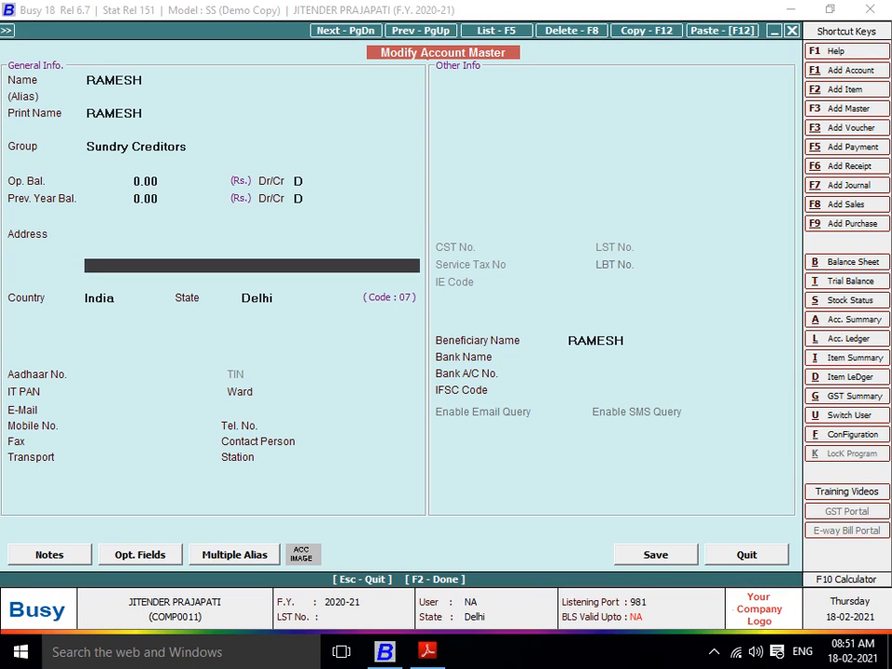
Save the supplier's account master and accept the fourth row's 1,05,000 credit with instrument type N.A.
{"action": "key", "text": "F2"}
{"action": "key", "text": "Return"}
{"action": "key", "text": "Return"}
{"action": "key", "text": "Return"}
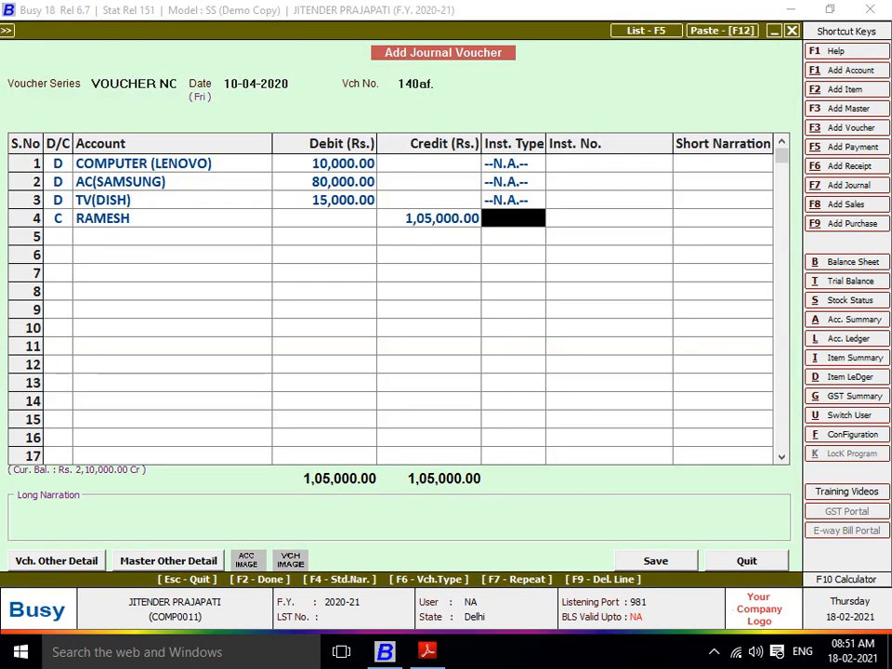
{"action": "key", "text": "Return"}
{"action": "key", "text": "Return"}
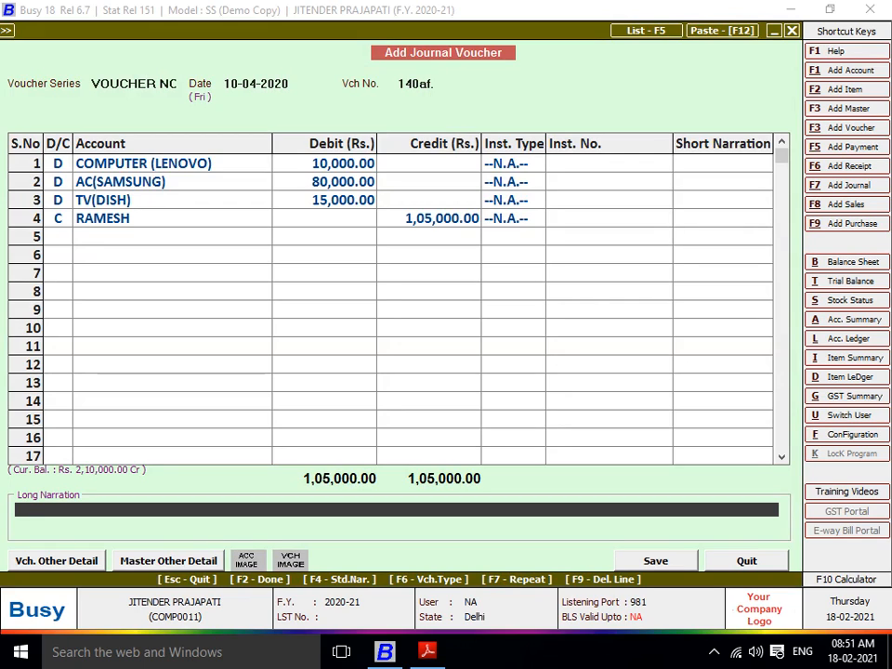
{"action": "type", "text": "bein"}
{"action": "key", "text": "BackSpace"}
{"action": "key", "text": "BackSpace"}
{"action": "key", "text": "BackSpace"}
{"action": "key", "text": "BackSpace"}
{"action": "key", "text": "Escape"}
{"action": "key", "text": "Up"}
{"action": "key", "text": "Return"}
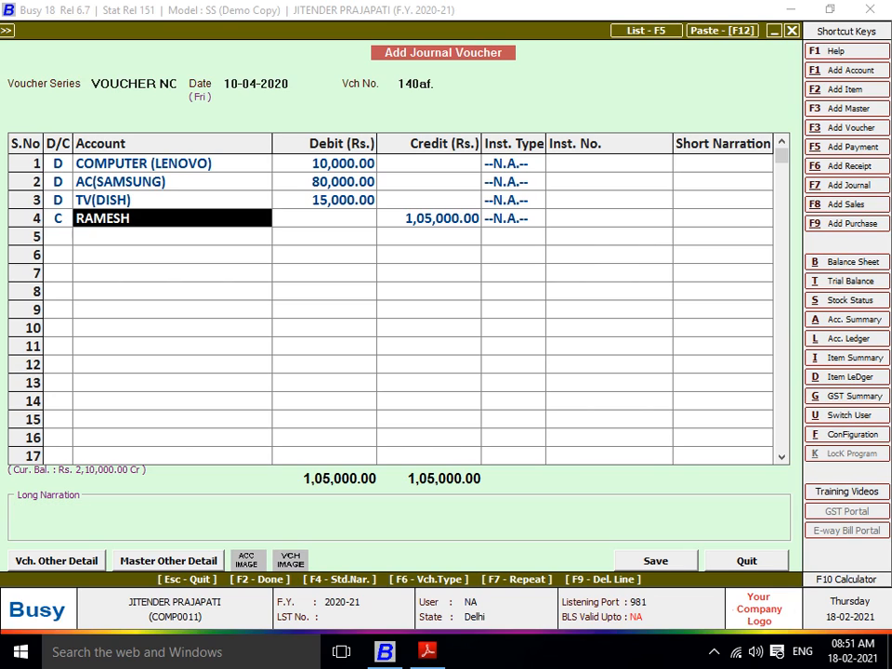
{"action": "key", "text": "Return"}
{"action": "key", "text": "Return"}
{"action": "key", "text": "Return"}
{"action": "key", "text": "Return"}
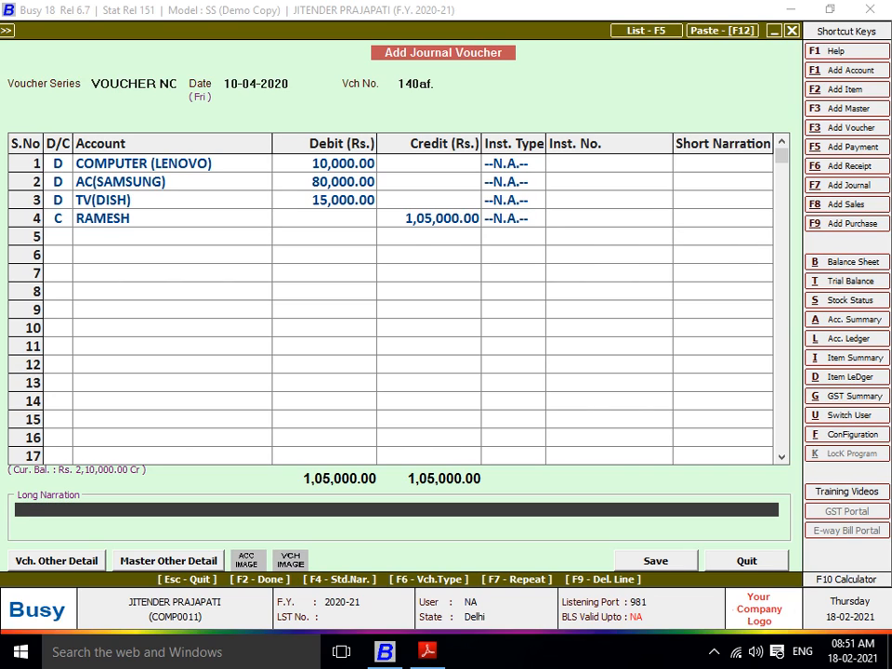
Enter the long narration BEING PURCHASE FIXED ASSETS BY followed by the supplier's name, and save the journal voucher.
{"action": "type", "text": "N"}
{"action": "key", "text": "BackSpace"}
{"action": "type", "text": "BEING PURCHASE R"}
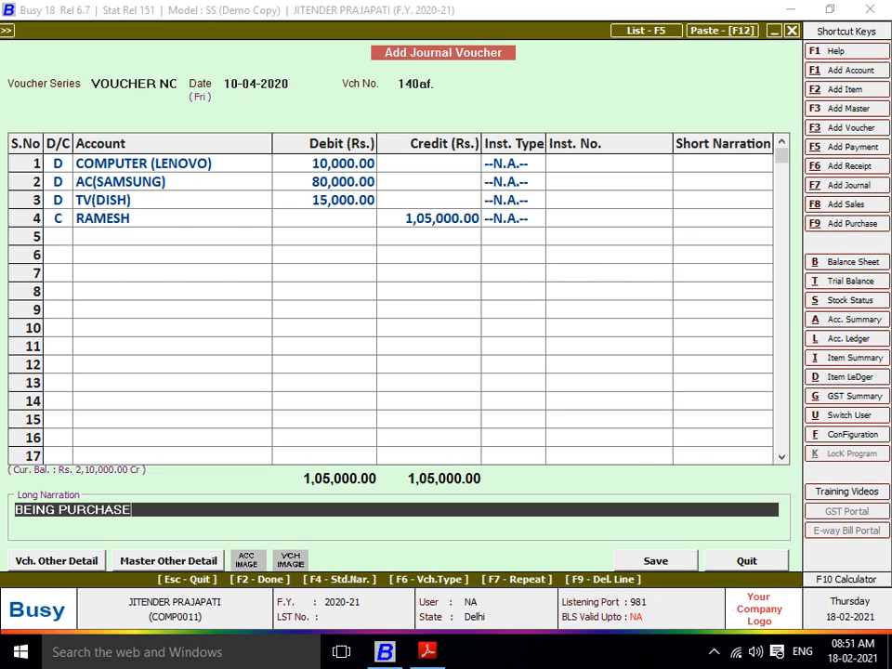
{"action": "key", "text": "BackSpace"}
{"action": "type", "text": "FIXZE"}
{"action": "key", "text": "BackSpace"}
{"action": "key", "text": "BackSpace"}
{"action": "type", "text": "ED"}
{"action": "key", "text": "BackSpace"}
{"action": "type", "text": "D ASSETS"}
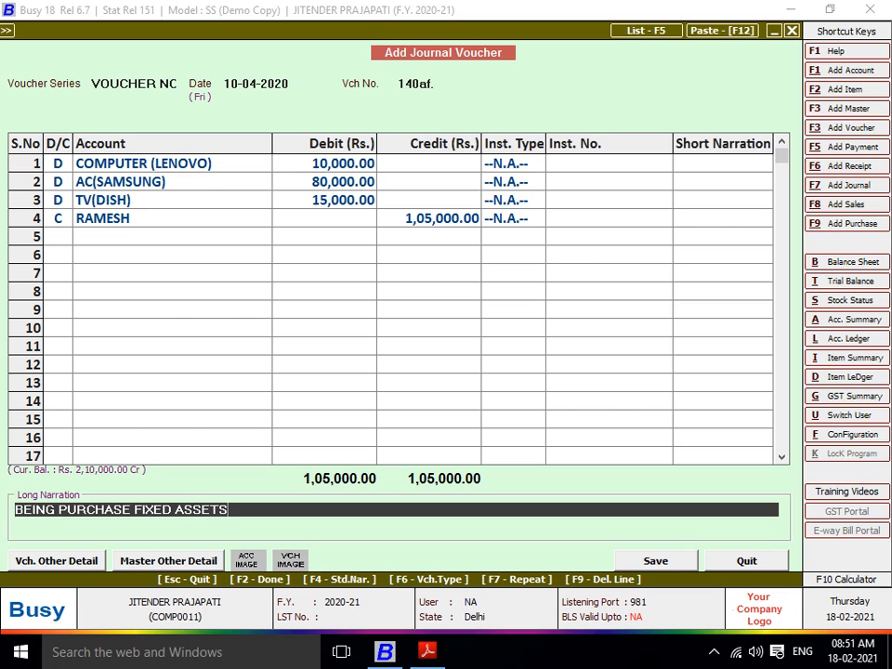
{"action": "type", "text": " BY RAMESH"}
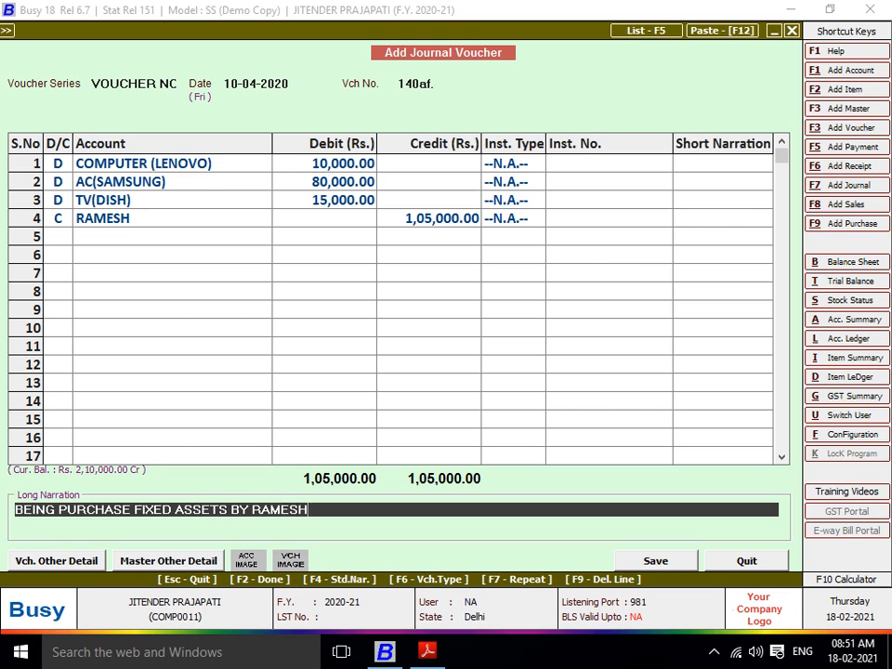
{"action": "key", "text": "Return"}
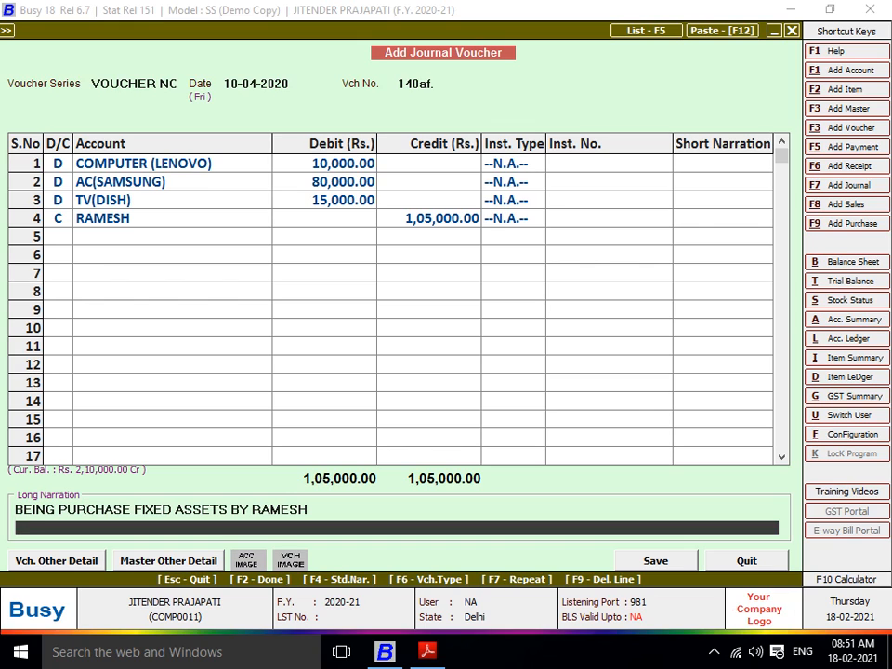
{"action": "key", "text": "Return"}
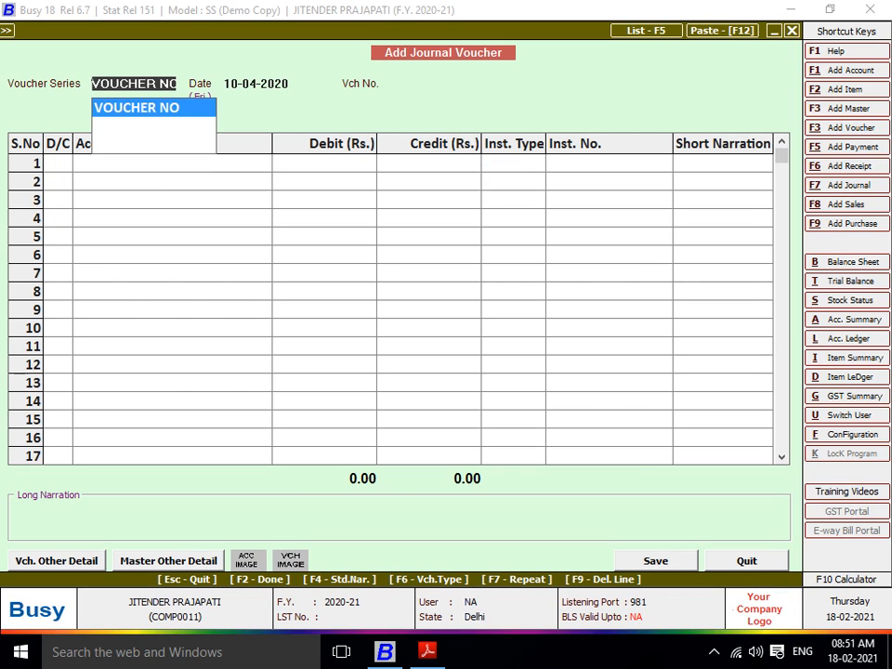
Keep the VOUCHER NO series for the new voucher, date it 12-04-2020 and number it 730, following the second purchase in the PDF.
{"action": "key", "text": "Return"}
{"action": "key", "text": "alt+Tab"}
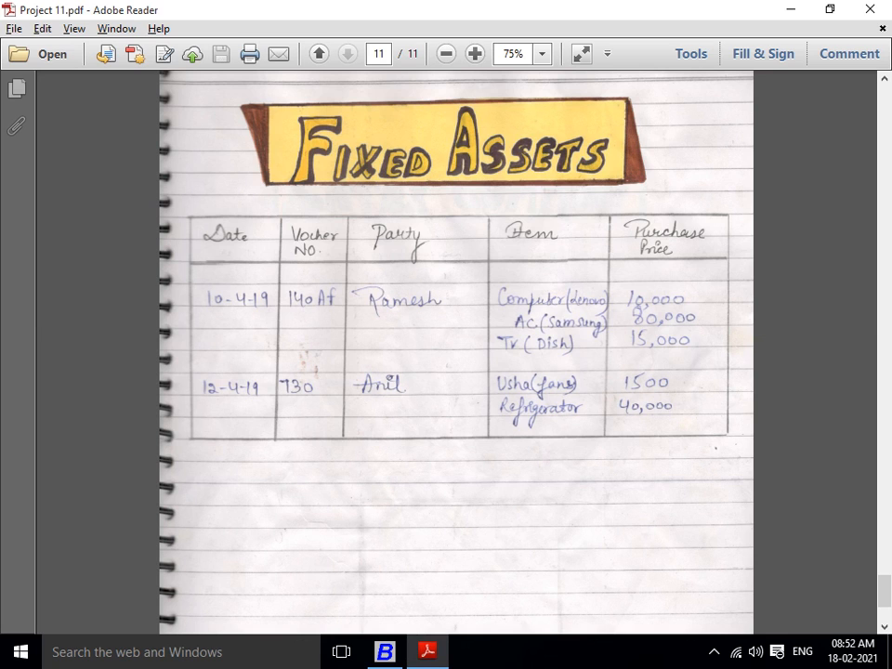
{"action": "key", "text": "alt+Tab"}
{"action": "type", "text": "12"}
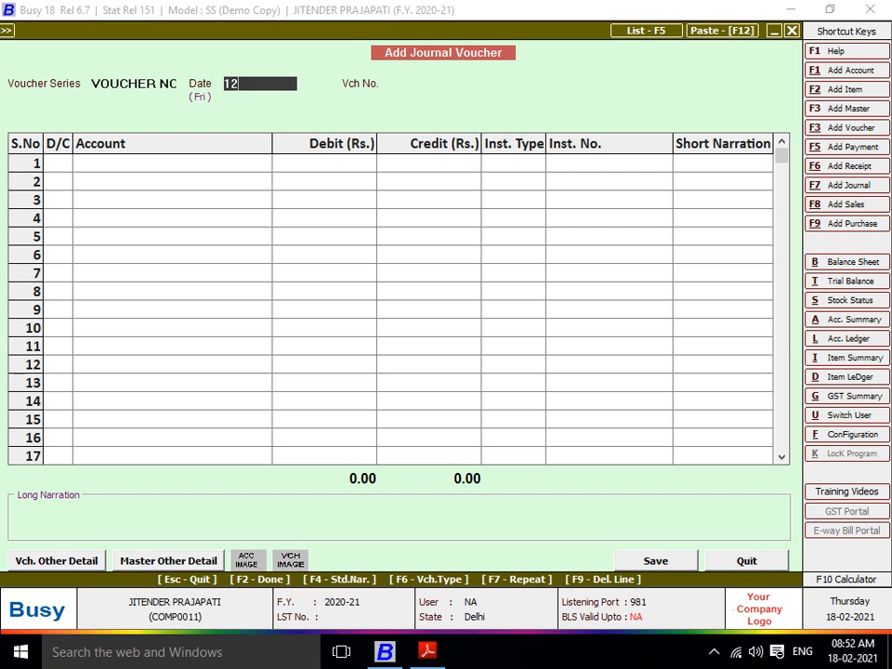
{"action": "key", "text": "Return"}
{"action": "key", "text": "alt+Tab"}
{"action": "key", "text": "alt+Tab"}
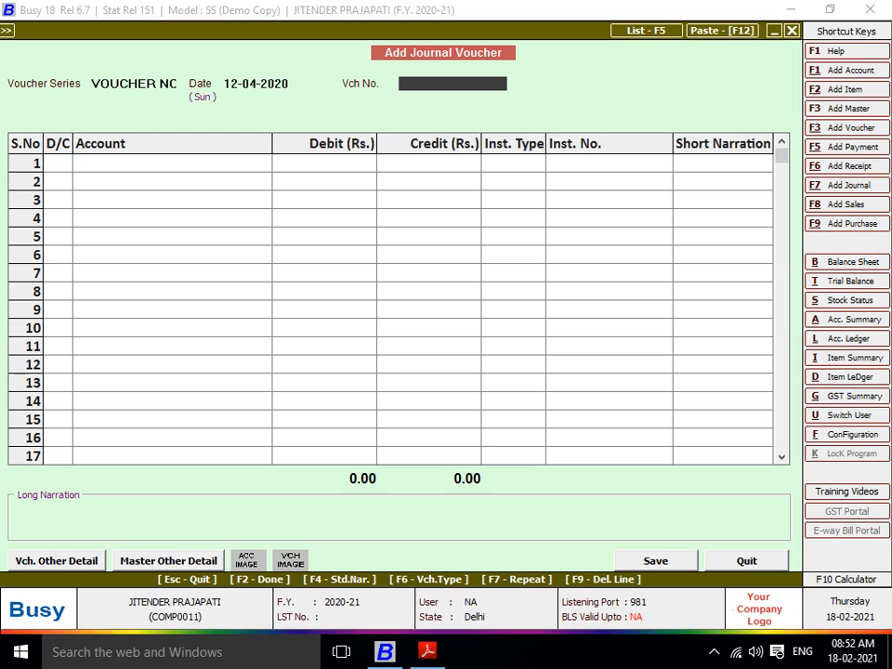
{"action": "type", "text": "730"}
{"action": "key", "text": "Return"}
{"action": "key", "text": "Return"}
{"action": "key", "text": "Return"}
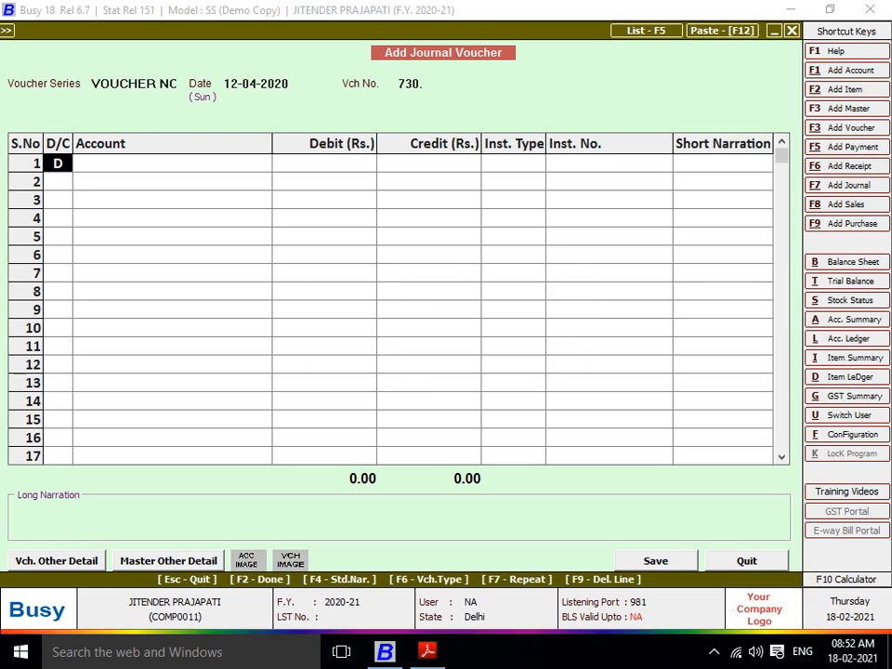
Keep the first row as a debit entry and choose the USHA (FANS) fixed asset account.
{"action": "key", "text": "Return"}
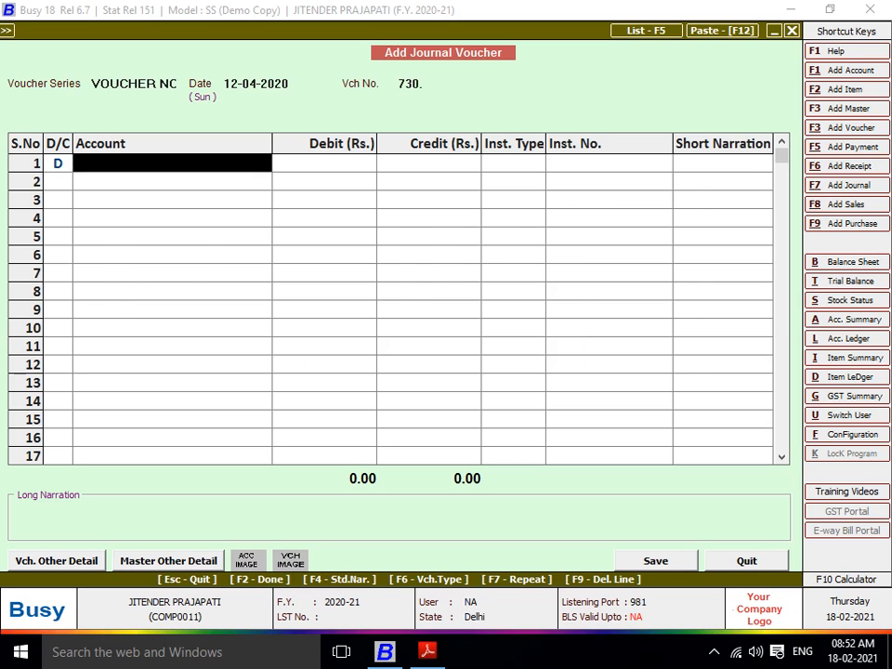
{"action": "key", "text": "BackSpace"}
{"action": "key", "text": "BackSpace"}
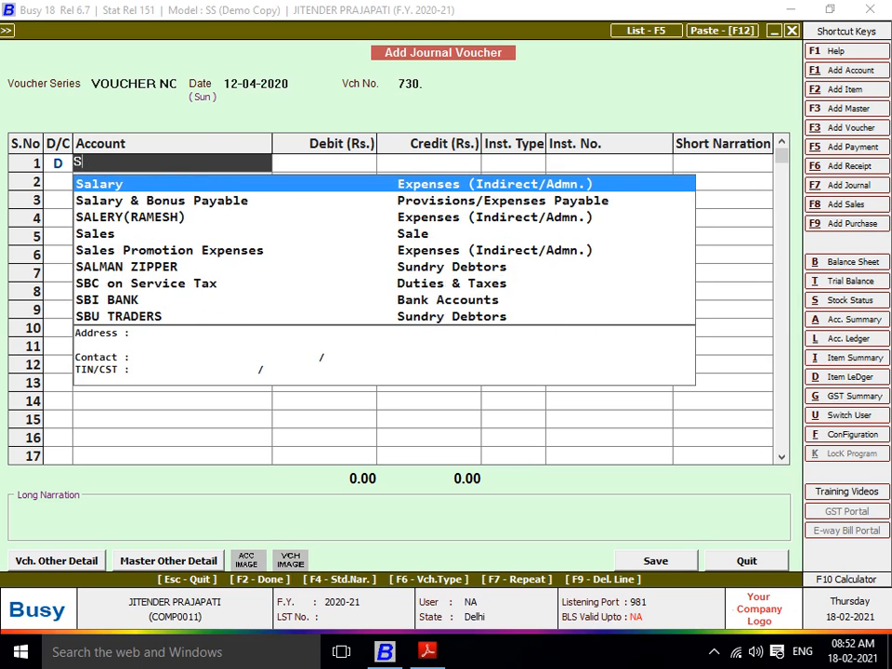
{"action": "type", "text": "USHA"}
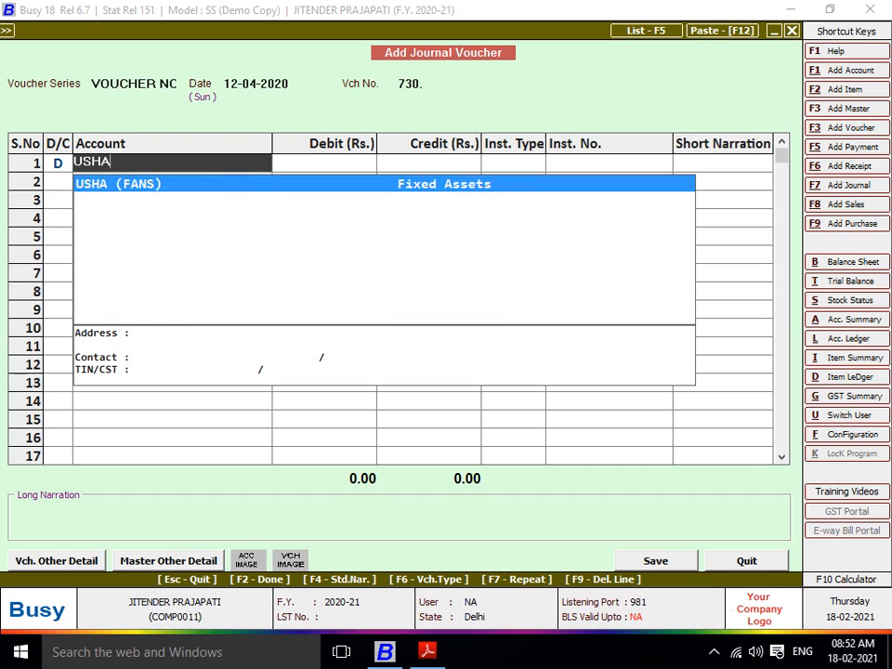
{"action": "key", "text": "Return"}
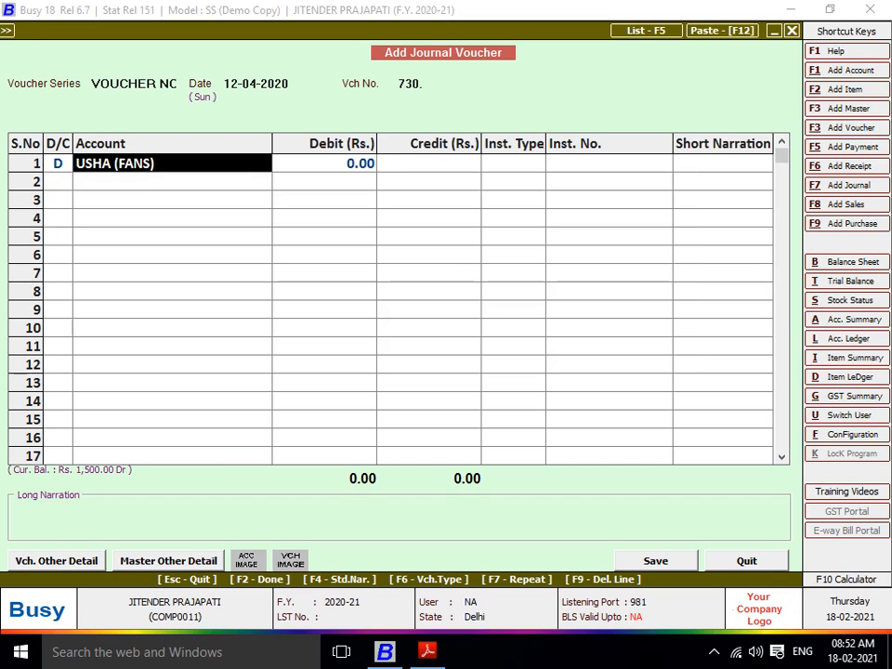
Open the USHA (FANS) account for modification and go through its name, group and opening balance.
{"action": "key", "text": "alt+m"}
{"action": "key", "text": "Return"}
{"action": "key", "text": "Return"}
{"action": "key", "text": "Return"}
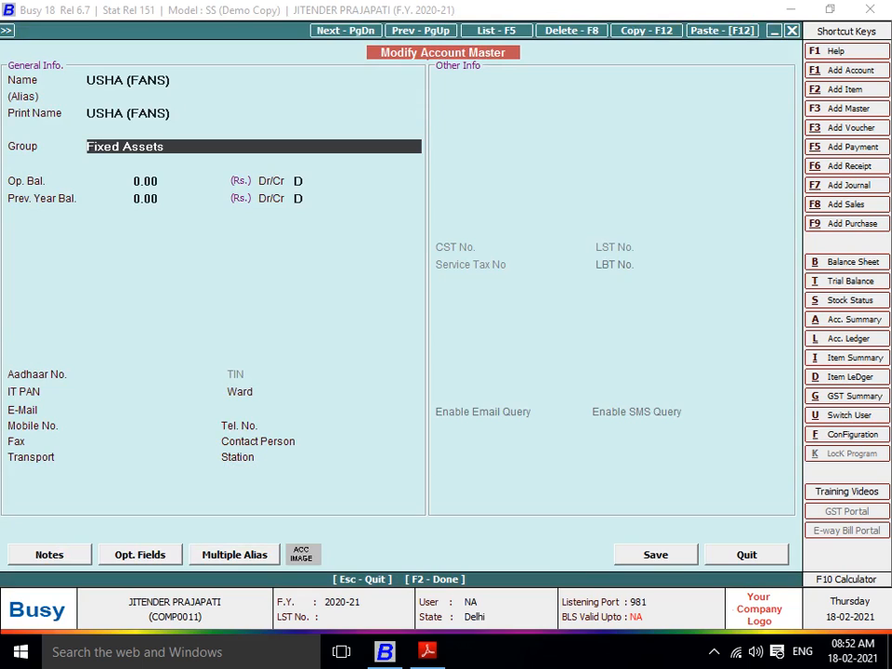
{"action": "key", "text": "Return"}
{"action": "key", "text": "Return"}
{"action": "key", "text": "Return"}
{"action": "key", "text": "Return"}
{"action": "key", "text": "Return"}
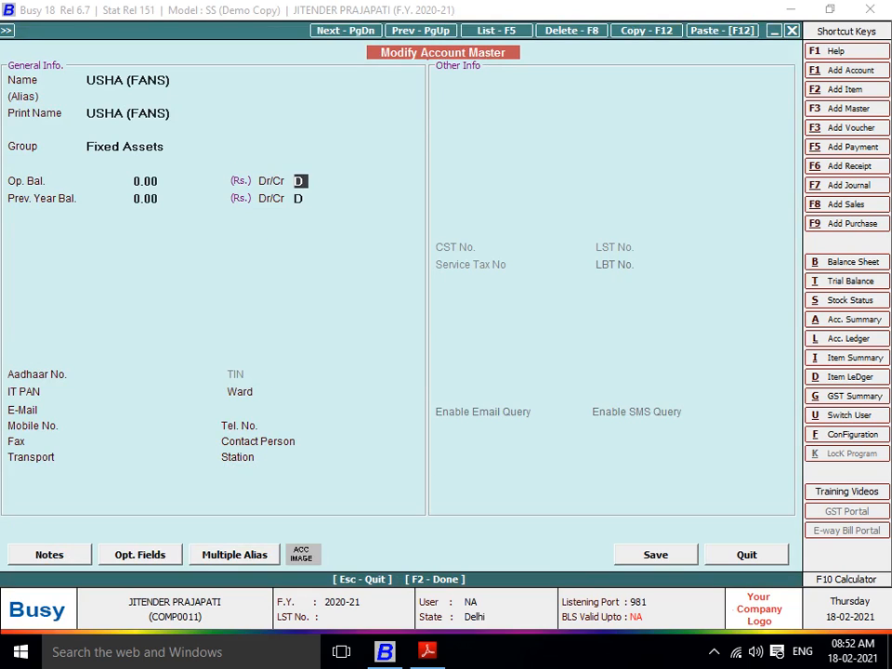
Leave the remaining details of the USHA (FANS) account blank and save the master.
{"action": "key", "text": "Return"}
{"action": "key", "text": "Return"}
{"action": "key", "text": "Return"}
{"action": "key", "text": "Return"}
{"action": "key", "text": "Return"}
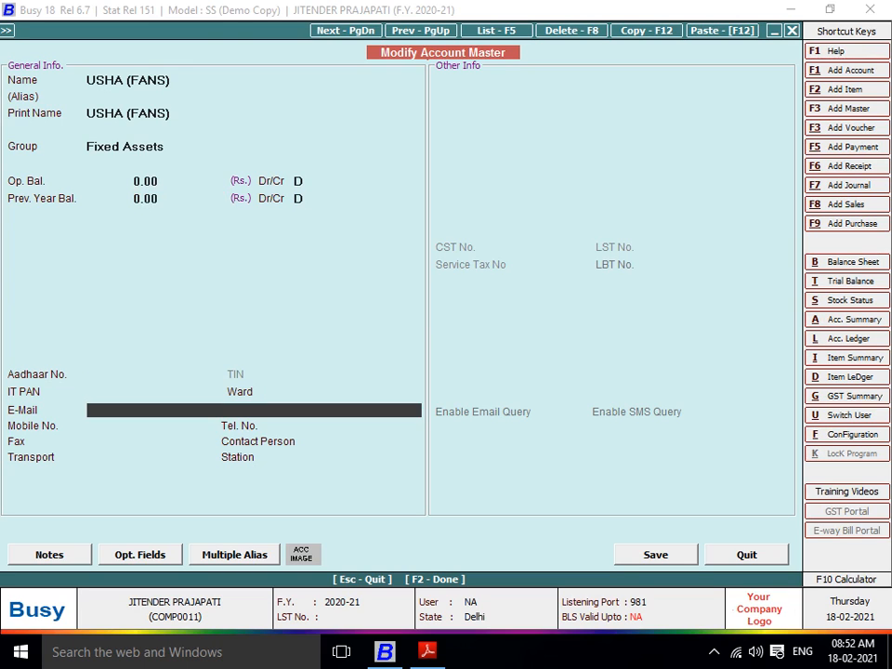
{"action": "key", "text": "Return"}
{"action": "key", "text": "F2"}
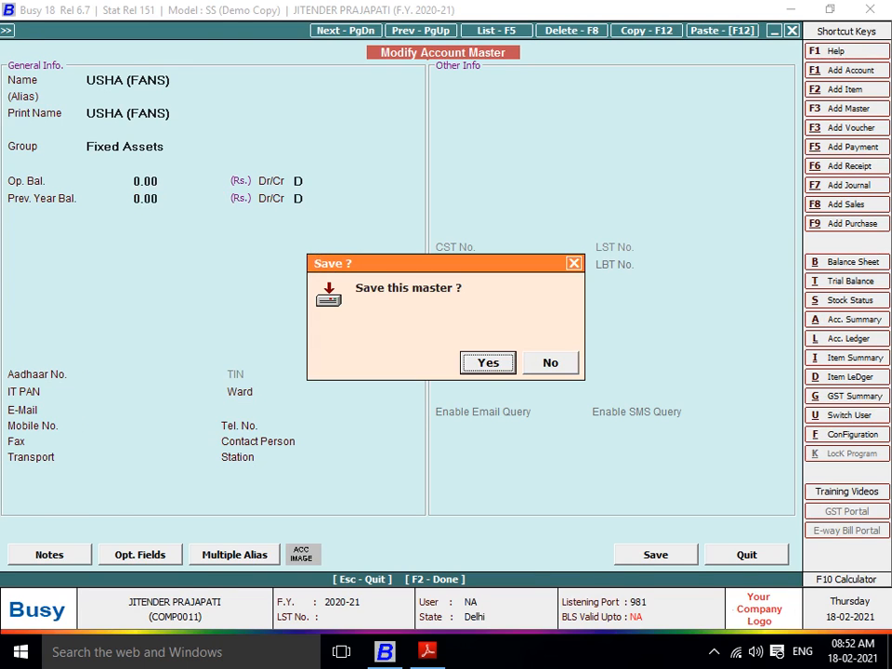
{"action": "key", "text": "Return"}
Check the fans' purchase price in the Fixed Assets PDF and debit 1,500 to USHA (FANS) with instrument type N.A.
{"action": "key", "text": "Return"}
{"action": "key", "text": "alt+Tab"}
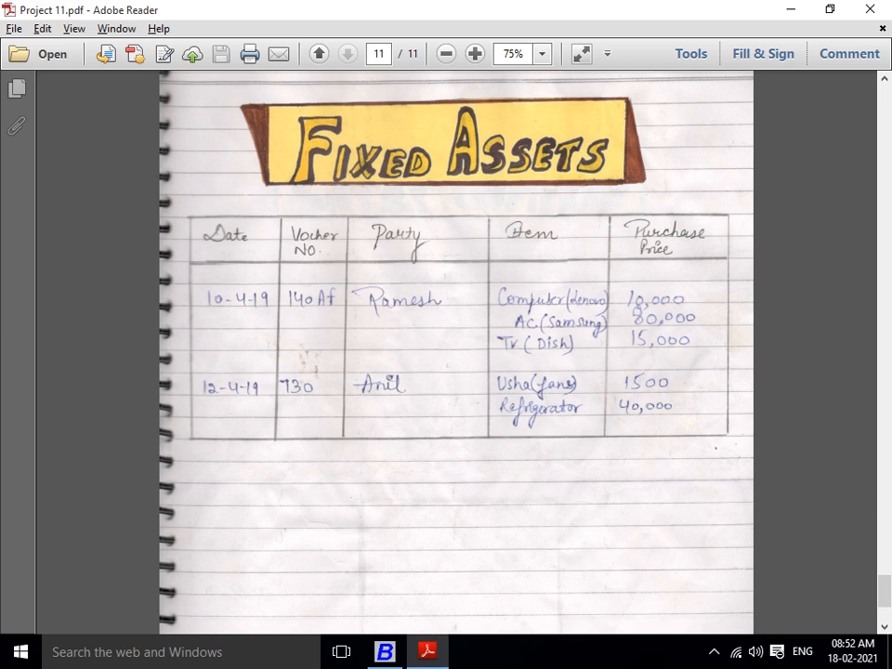
{"action": "key", "text": "alt+Tab"}
{"action": "type", "text": "1500"}
{"action": "key", "text": "Return"}
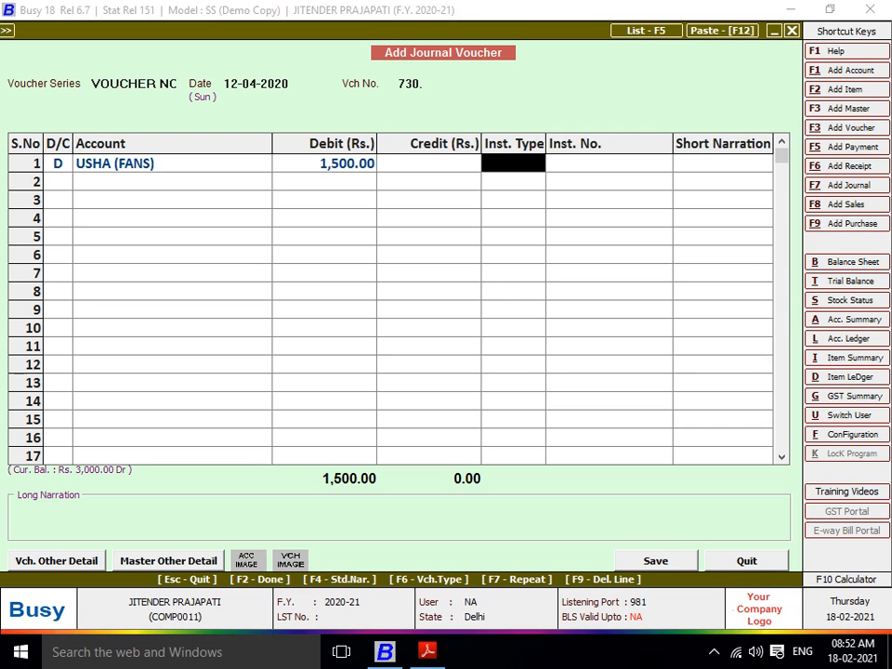
{"action": "key", "text": "Return"}
Make the second row a debit entry and choose the REFRIGETER account for the next item listed in the PDF.
{"action": "type", "text": "d"}
{"action": "key", "text": "Return"}
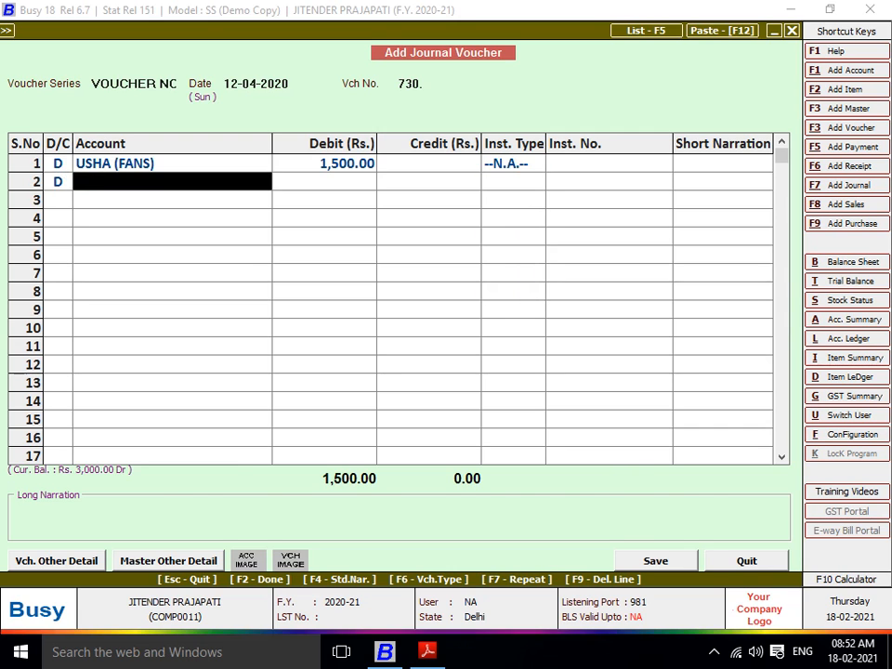
{"action": "key", "text": "alt+Tab"}
{"action": "key", "text": "alt+Tab"}
{"action": "type", "text": "re"}
{"action": "key", "text": "Return"}
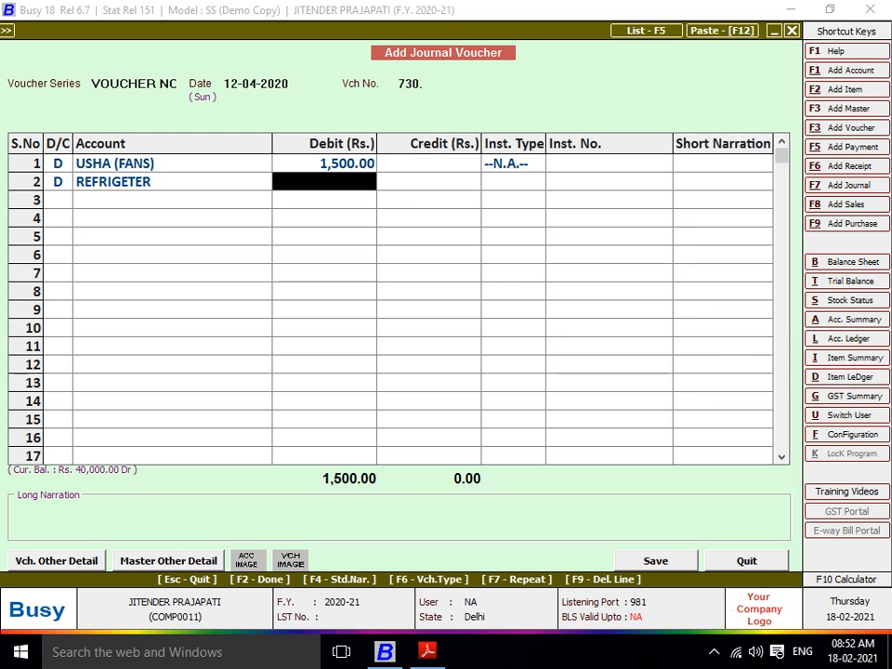
Open the REFRIGETER account for modification and go through its name and group.
{"action": "key", "text": "Up"}
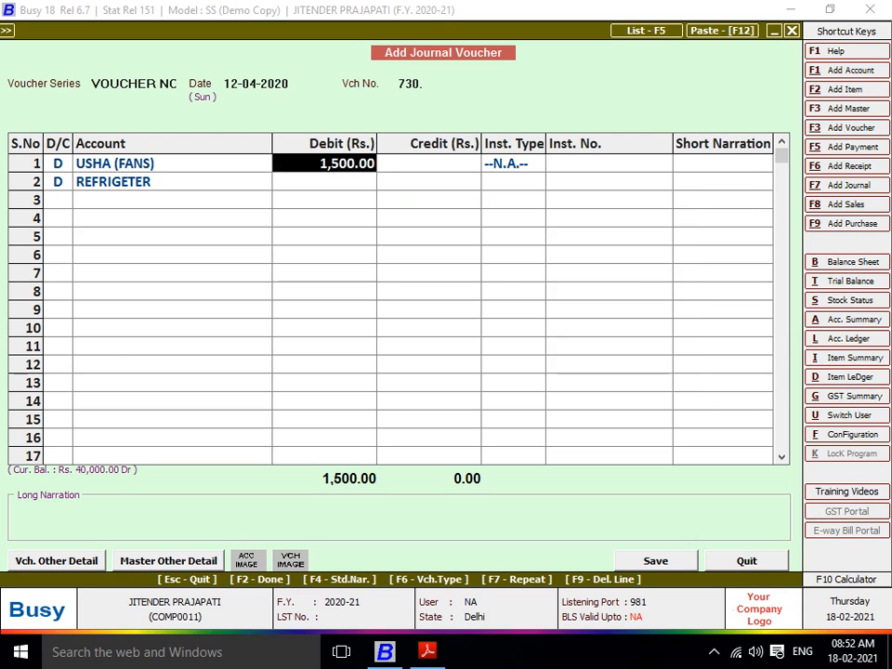
{"action": "key", "text": "Left"}
{"action": "key", "text": "Down"}
{"action": "key", "text": "alt+m"}
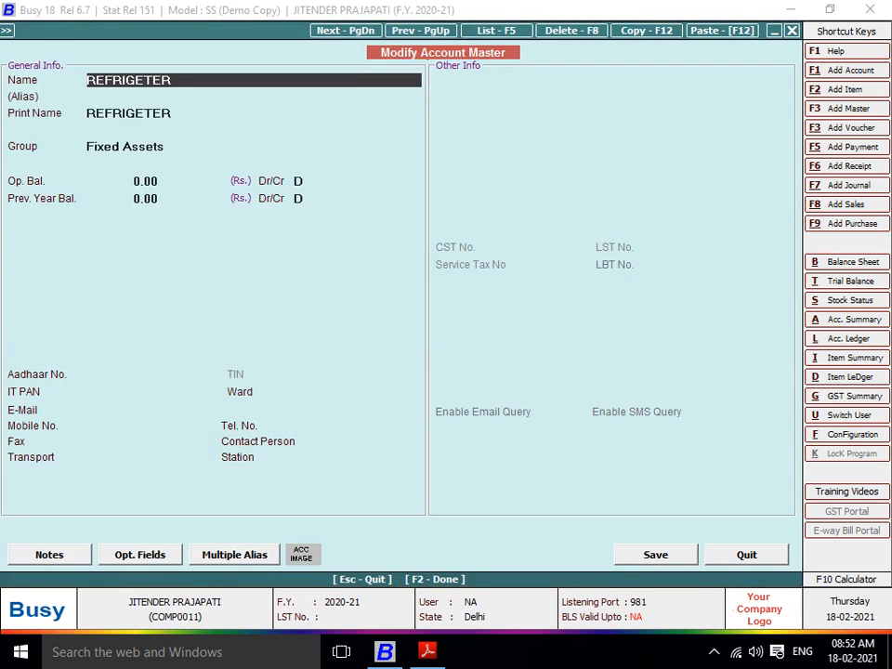
{"action": "key", "text": "Return"}
{"action": "key", "text": "Return"}
{"action": "key", "text": "Return"}
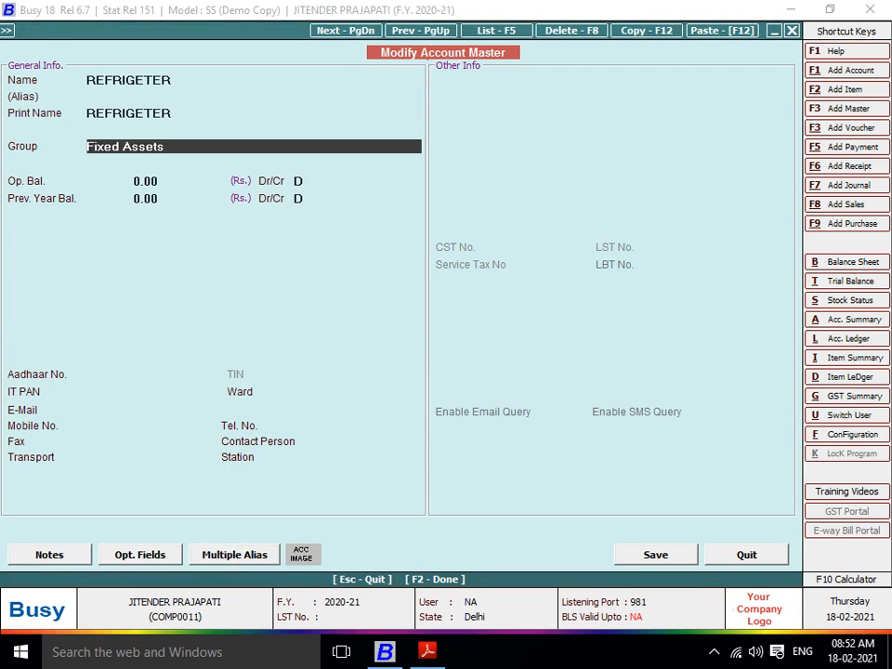
{"action": "key", "text": "alt+Tab"}
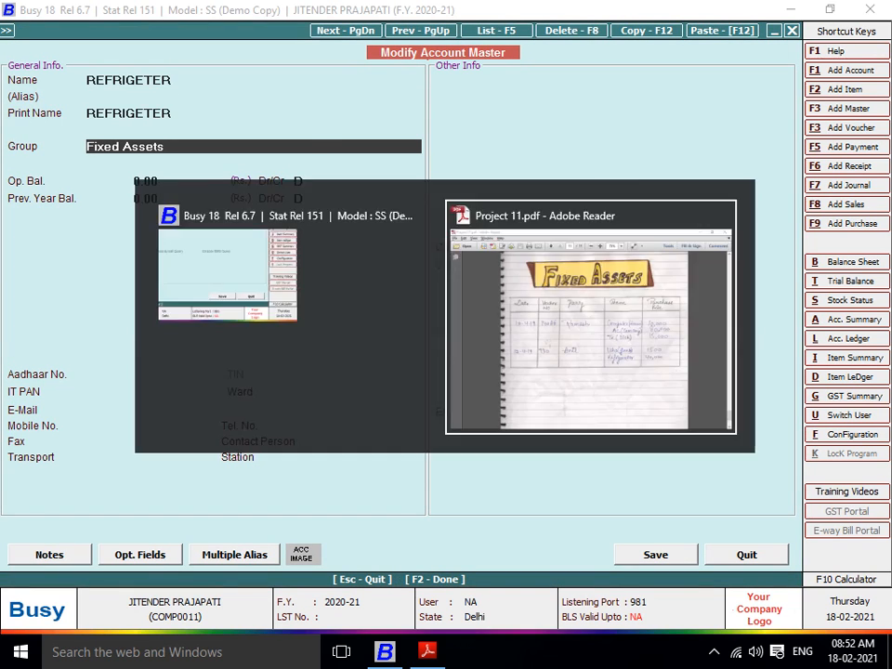
{"action": "key", "text": "alt+Tab"}
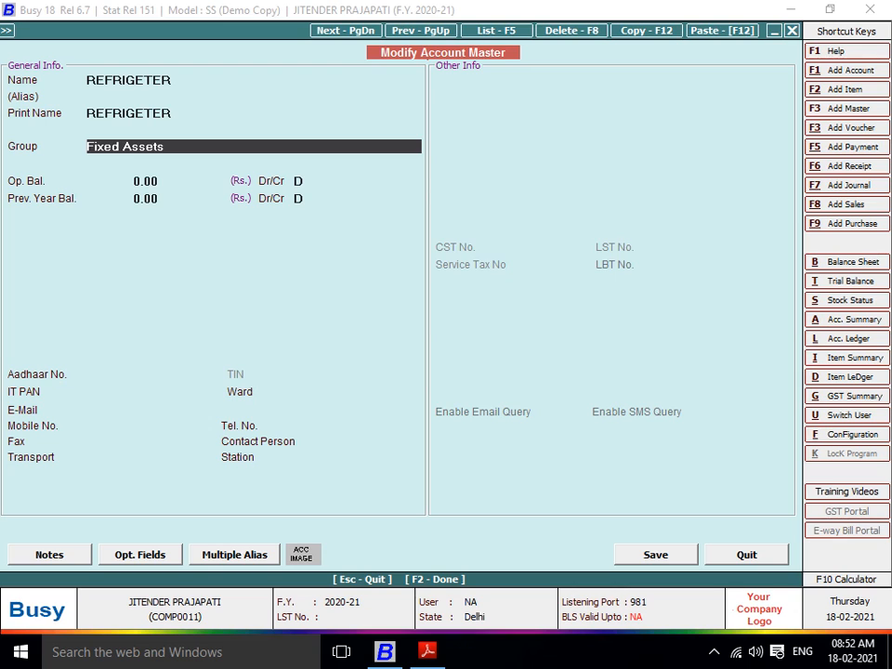
Keep the balances of the REFRIGETER account at zero, leave its remaining details blank and save the master.
{"action": "key", "text": "Return"}
{"action": "key", "text": "Return"}
{"action": "key", "text": "Return"}
{"action": "key", "text": "Return"}
{"action": "key", "text": "Return"}
{"action": "key", "text": "Return"}
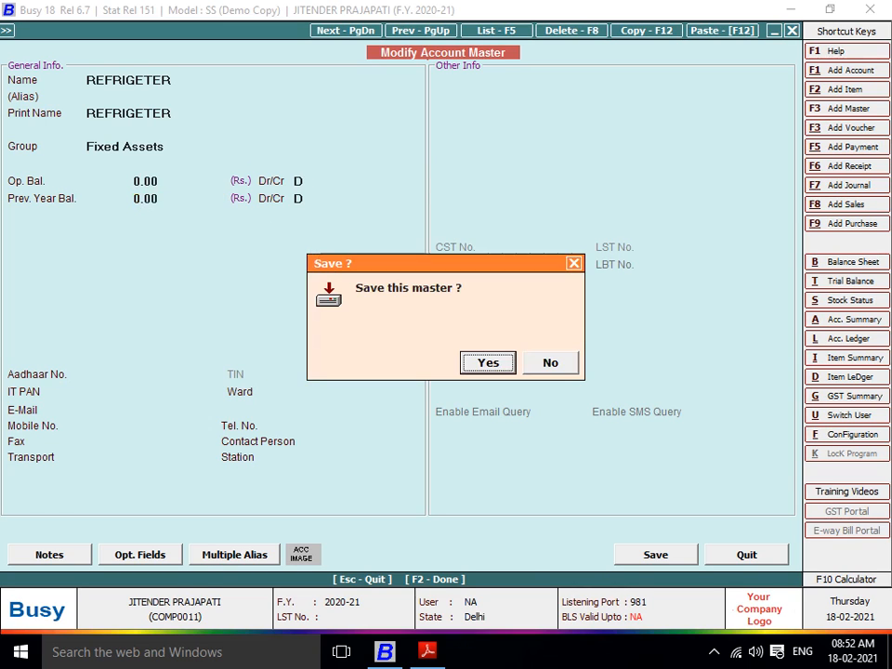
{"action": "key", "text": "Return"}
Check the refrigerator's purchase price in the Fixed Assets PDF and debit 40,000 to REFRIGETER with instrument type N.A.
{"action": "key", "text": "alt+Tab"}
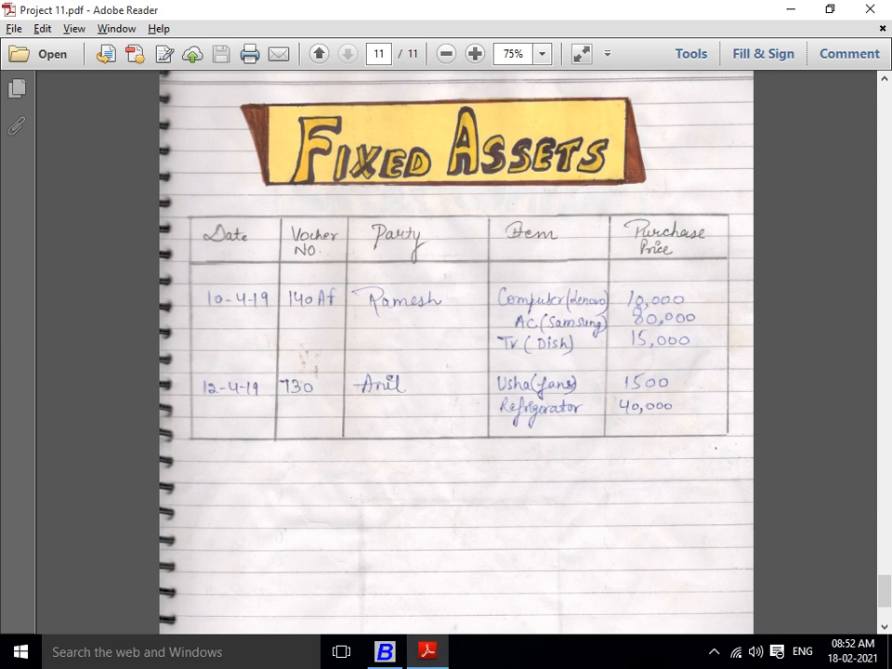
{"action": "key", "text": "alt+Tab"}
{"action": "type", "text": "40,0"}
{"action": "type", "text": "0000"}
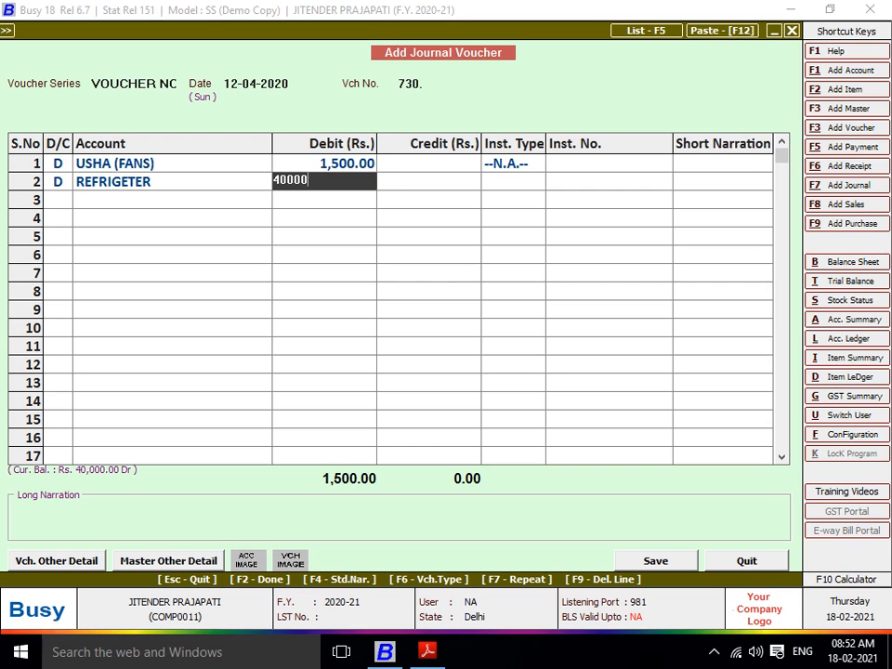
{"action": "key", "text": "Return"}
{"action": "key", "text": "Return"}
Make the third row a credit entry and choose the supplier account that the PDF lists for voucher 730.
{"action": "key", "text": "Return"}
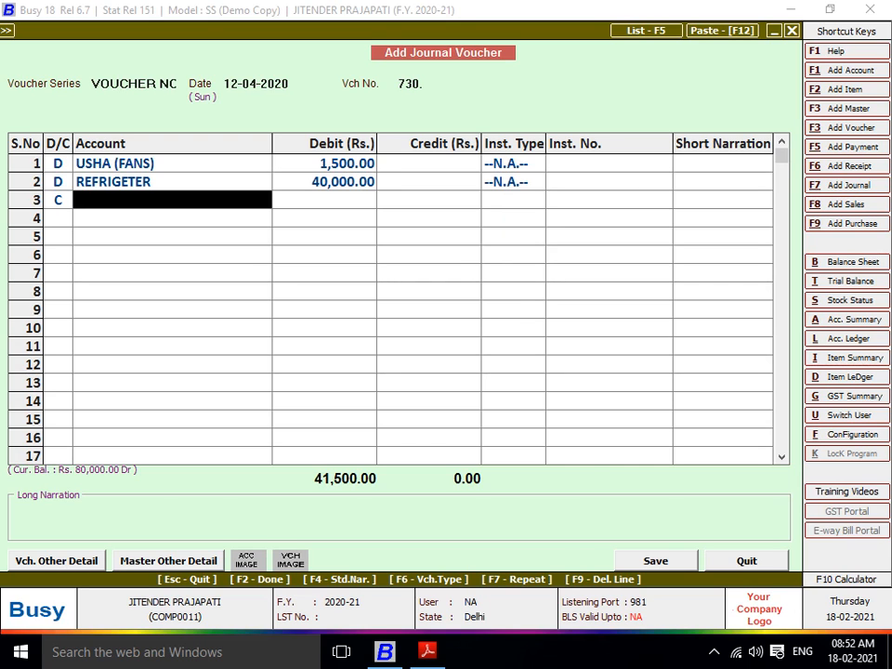
{"action": "key", "text": "alt+Tab"}
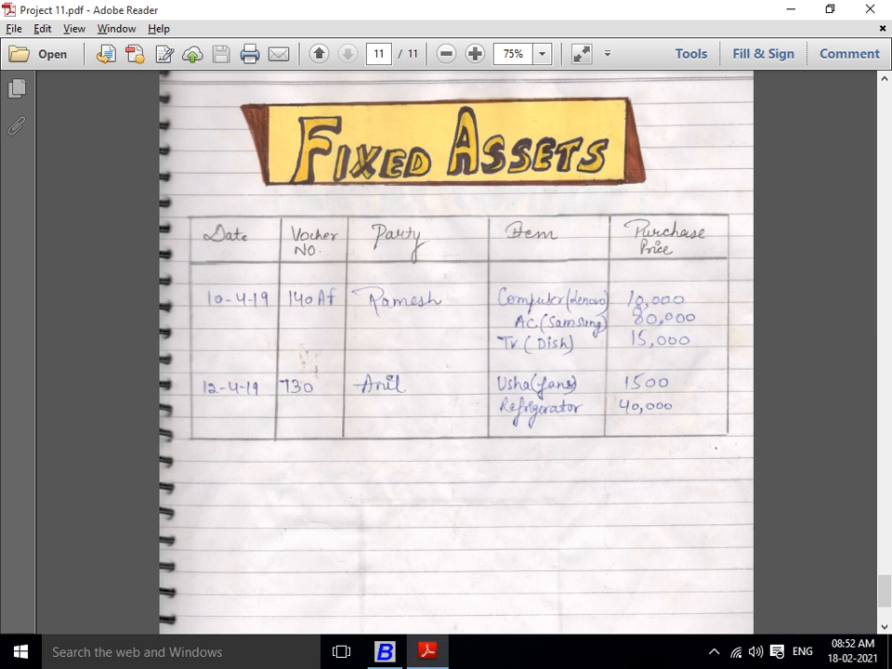
{"action": "key", "text": "alt+Tab"}
{"action": "type", "text": "aNI"}
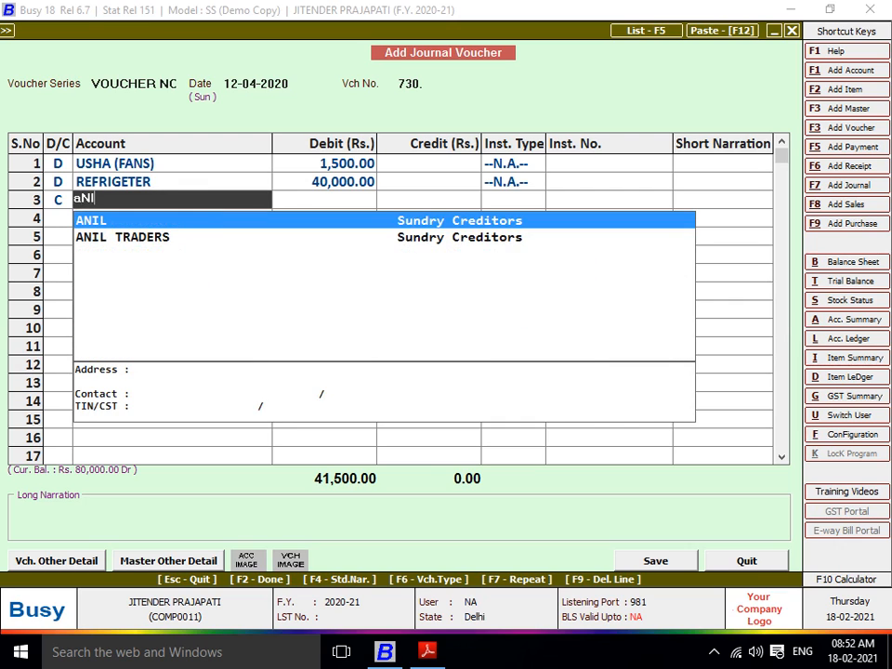
{"action": "type", "text": "L"}
{"action": "key", "text": "Return"}
{"action": "key", "text": "Left"}
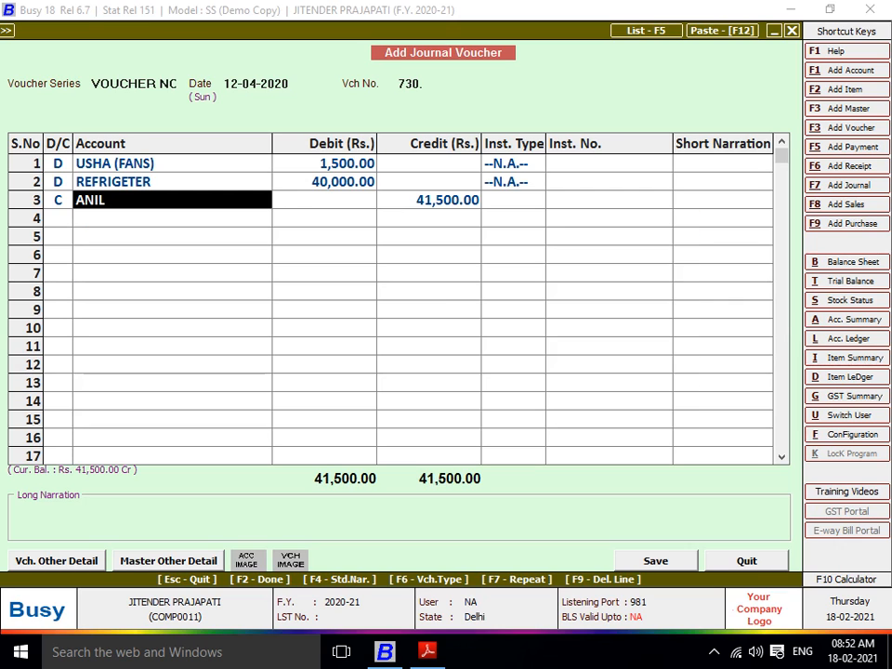
Open the credited supplier's account for modification and go through its name, group and opening balance.
{"action": "key", "text": "alt+m"}
{"action": "key", "text": "Return"}
{"action": "key", "text": "Return"}
{"action": "key", "text": "Return"}
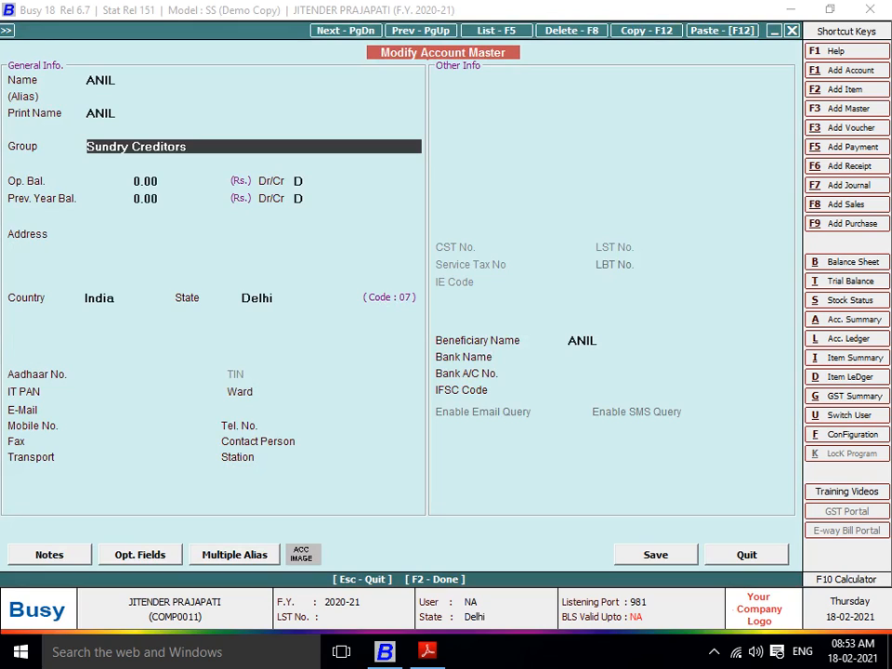
{"action": "key", "text": "Return"}
{"action": "key", "text": "Return"}
{"action": "key", "text": "Return"}
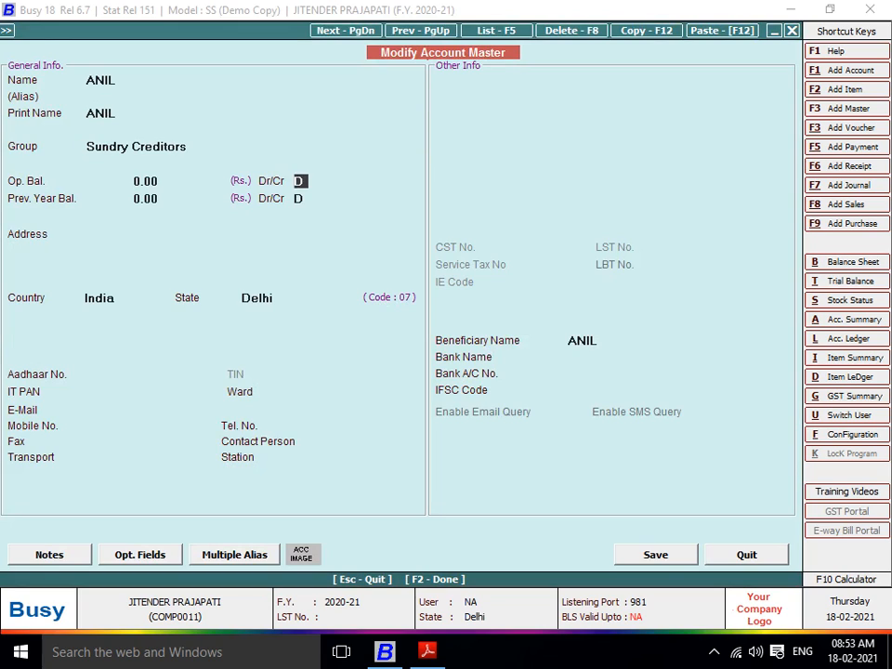
{"action": "key", "text": "Return"}
{"action": "key", "text": "Return"}
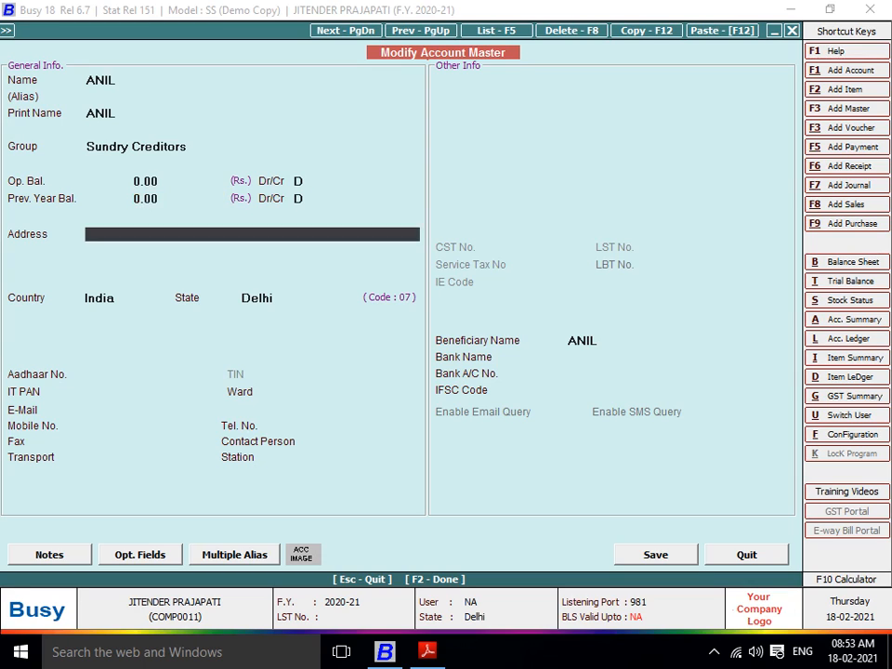
Leave the supplier's address blank, keep the other details as they are and save the account master.
{"action": "key", "text": "Return"}
{"action": "key", "text": "Return"}
{"action": "key", "text": "Return"}
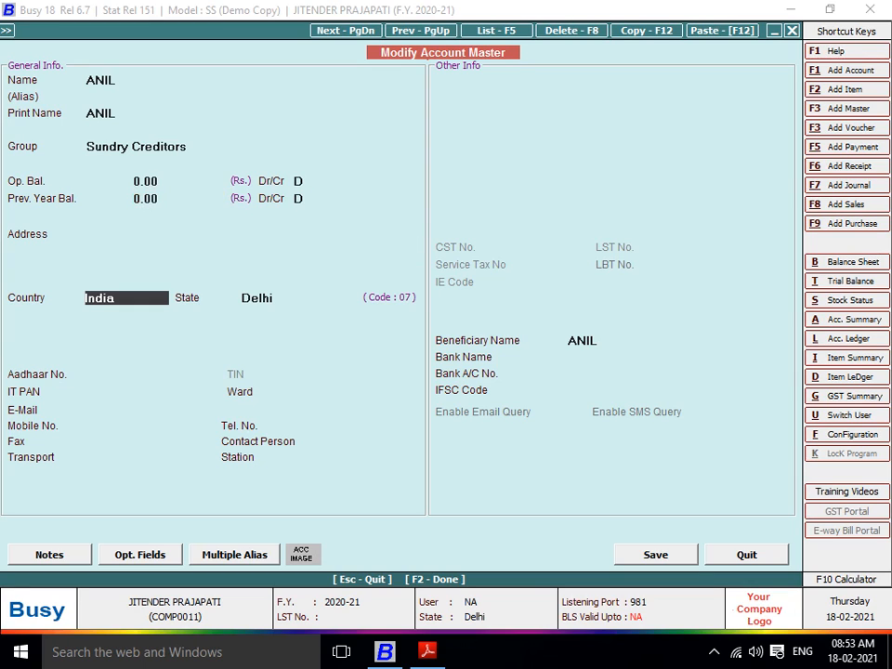
{"action": "key", "text": "F2"}
{"action": "key", "text": "Return"}
{"action": "key", "text": "Return"}
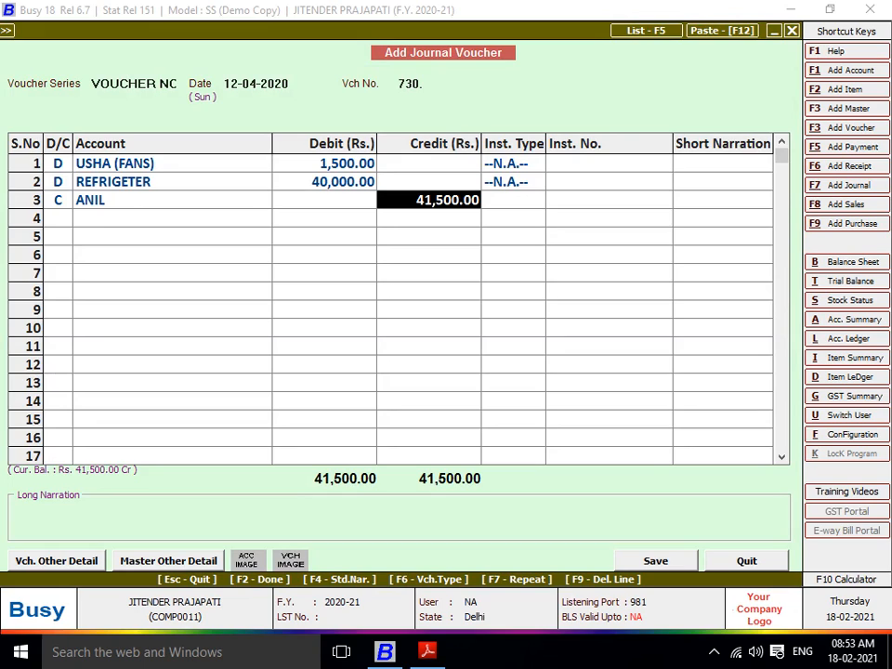
Credit the supplier with 41,500 using instrument type N.A. and repeat the previous voucher's long narration.
{"action": "key", "text": "Return"}
{"action": "key", "text": "Return"}
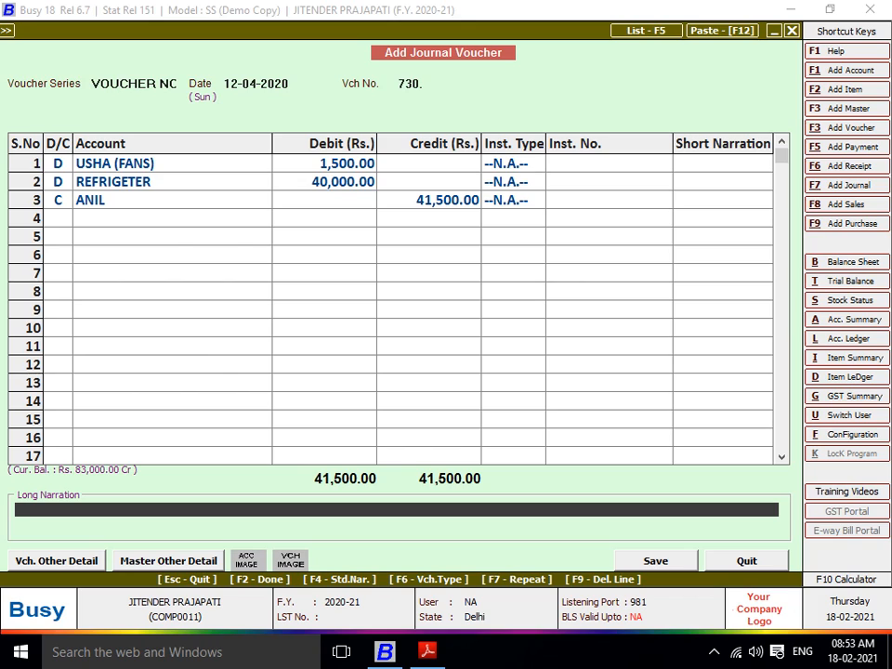
{"action": "key", "text": "F7"}
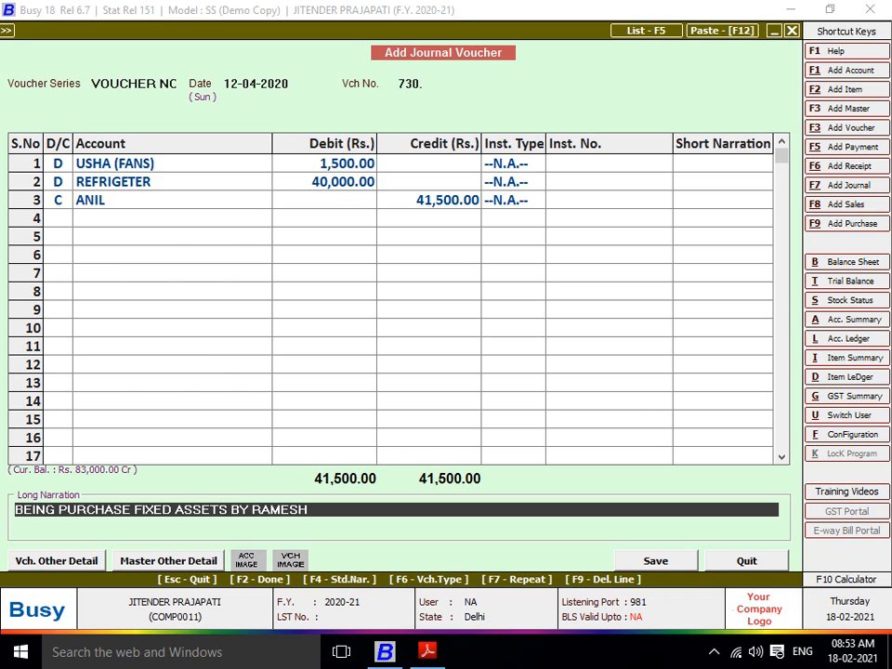
{"action": "key", "text": "Return"}
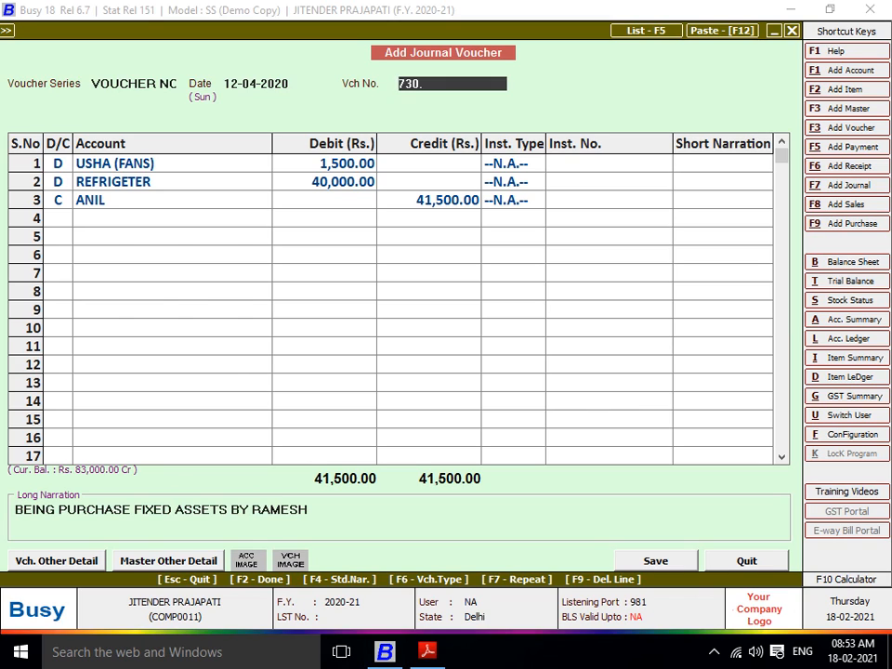
Replace the supplier's name at the end of the long narration with the name of voucher 730's supplier.
{"action": "left_click", "coordinate": [312, 510]}
{"action": "key", "text": "BackSpace"}
{"action": "key", "text": "BackSpace"}
{"action": "key", "text": "BackSpace"}
{"action": "key", "text": "BackSpace"}
{"action": "key", "text": "BackSpace"}
{"action": "key", "text": "BackSpace"}
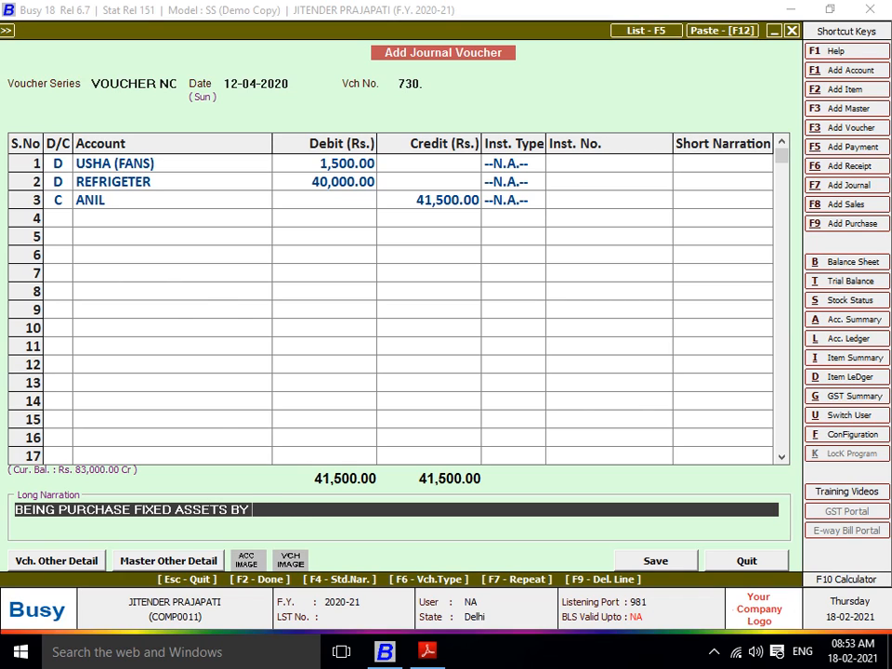
{"action": "type", "text": "ANIL"}
{"action": "key", "text": "Return"}
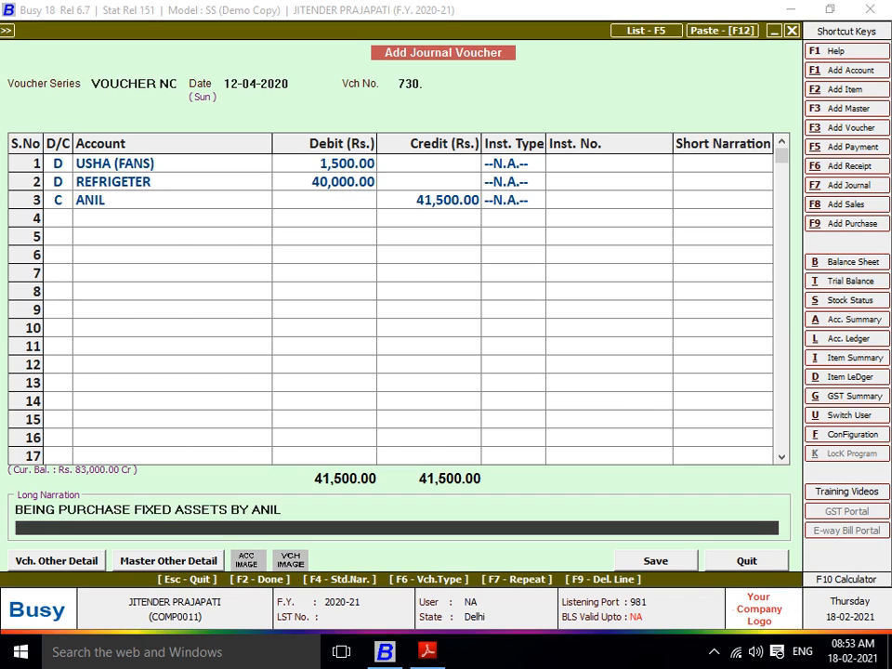
Save the journal voucher dated 12-04-2020 and leave journal entry.
{"action": "key", "text": "Return"}
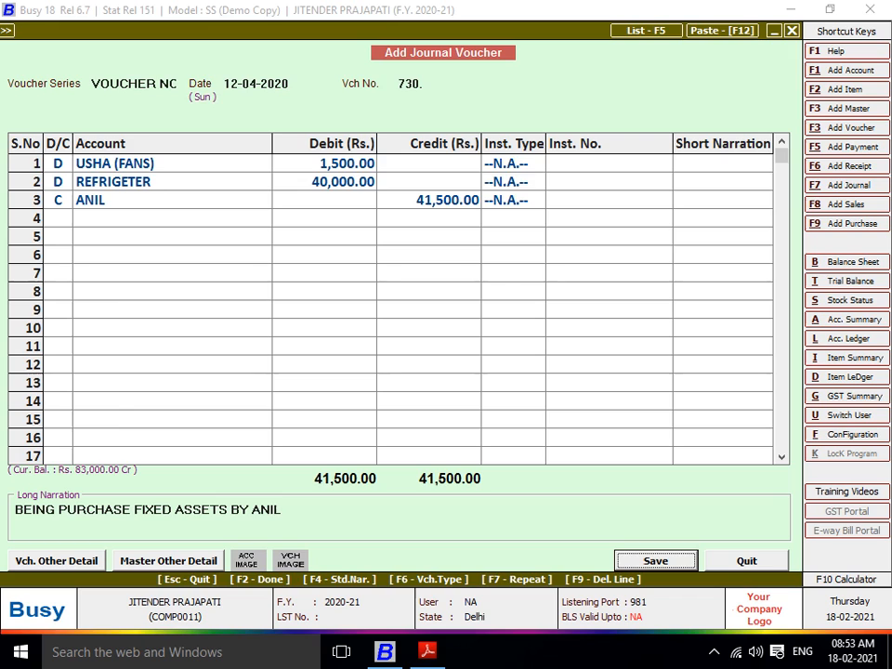
{"action": "key", "text": "Return"}
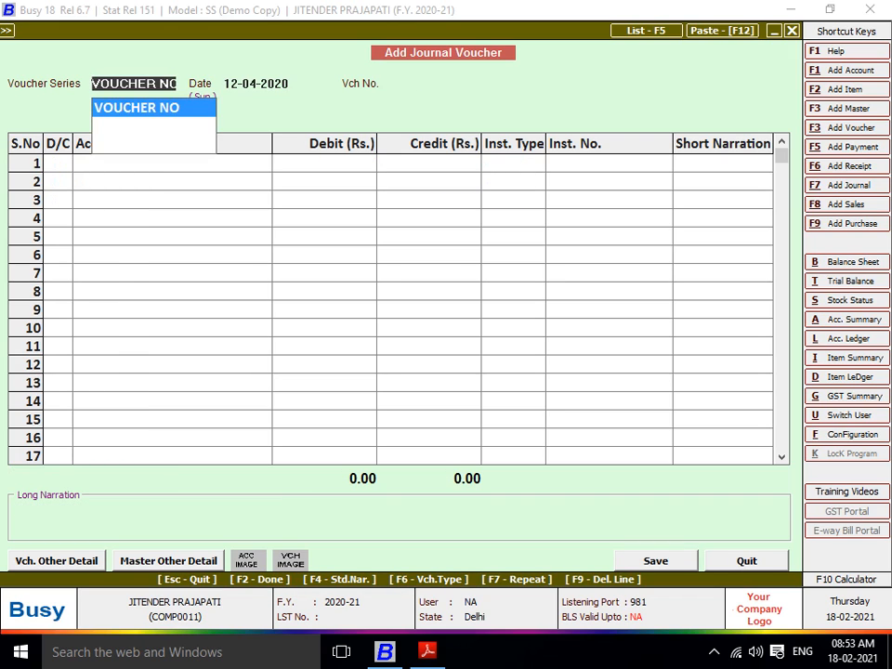
{"action": "key", "text": "Escape"}
{"action": "key", "text": "Escape"}
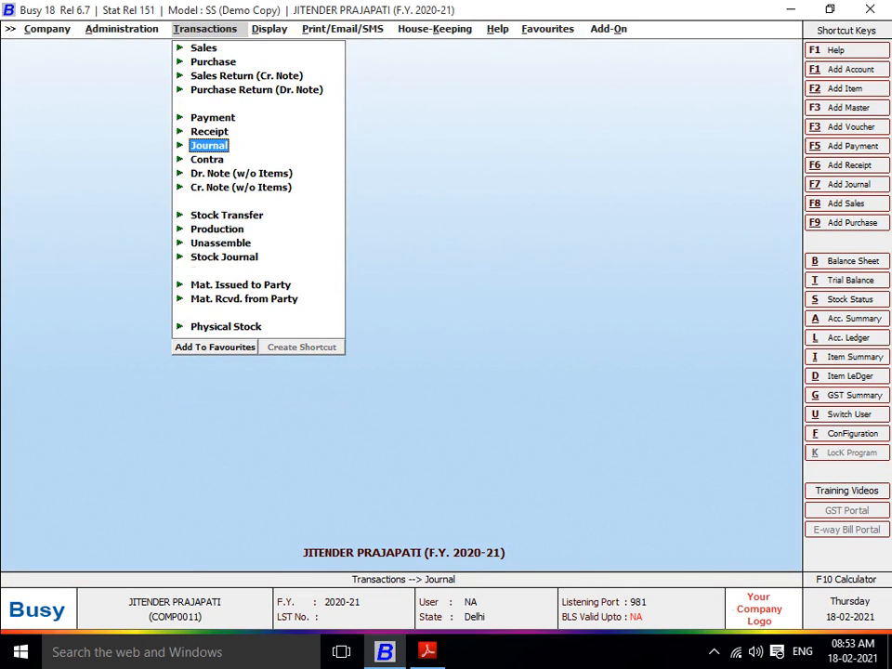
Display the account ledger of voucher 730's supplier from 01-04-2020 to 22-04-2020.
{"action": "key", "text": "alt+l"}
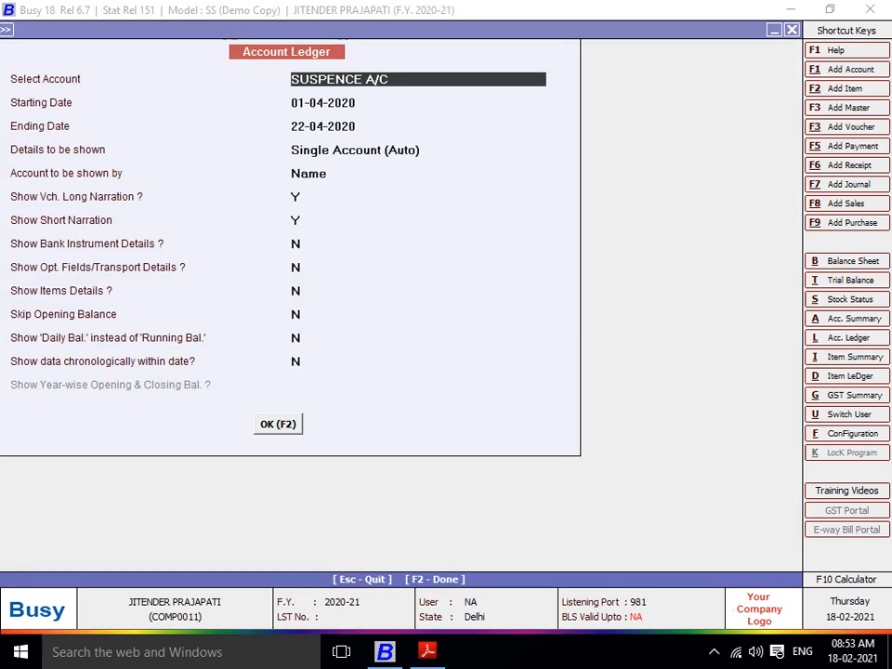
{"action": "type", "text": "ANI"}
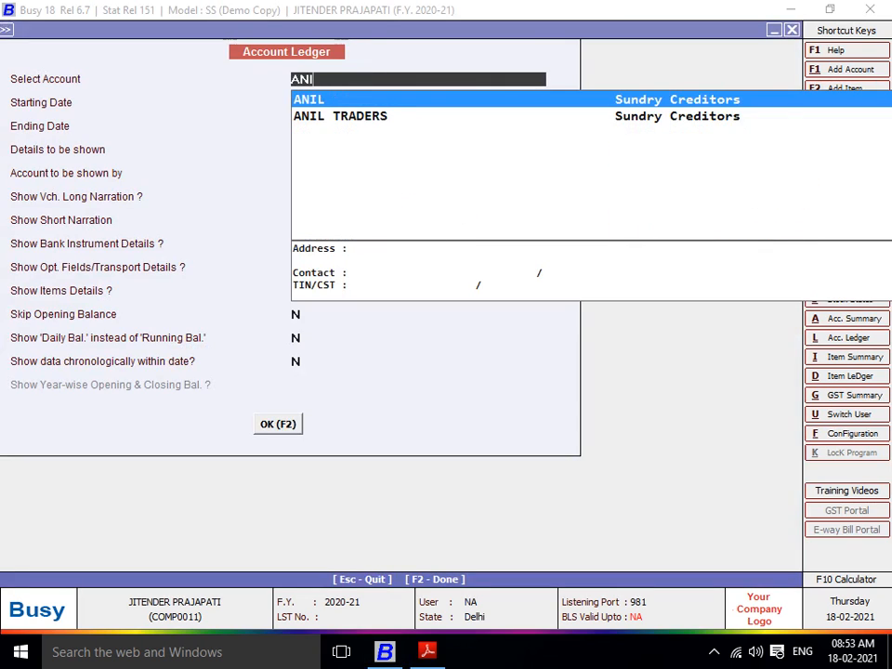
{"action": "key", "text": "Return"}
{"action": "key", "text": "F2"}
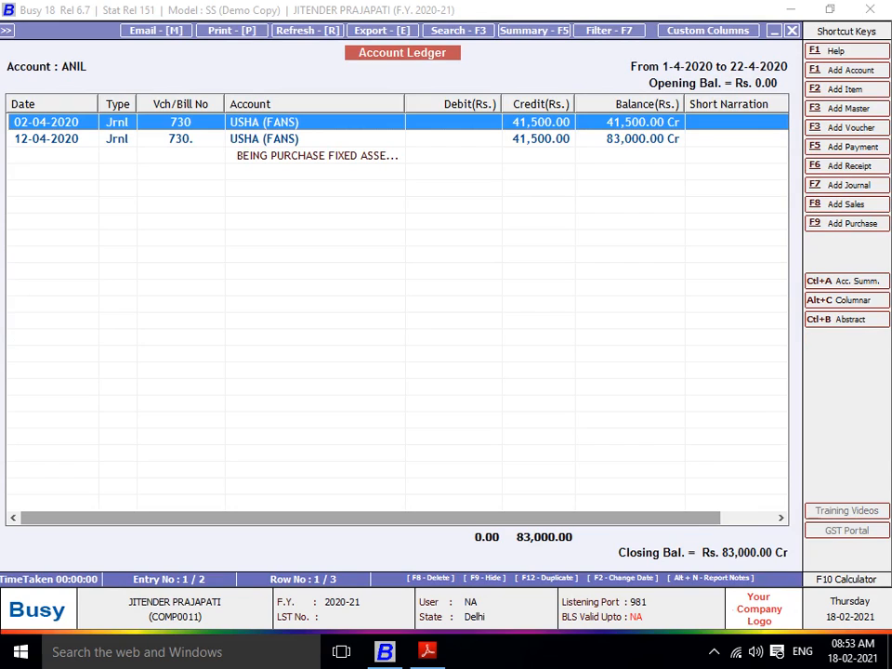
Display the account ledger of voucher 140AF's supplier for the same period and close the ledger report.
{"action": "key", "text": "Escape"}
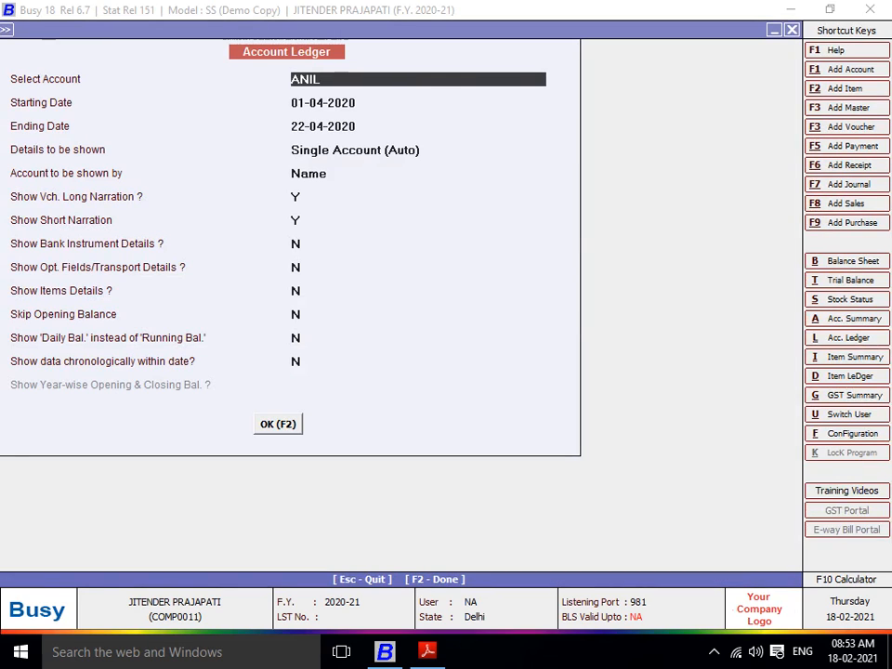
{"action": "type", "text": "RAMESH"}
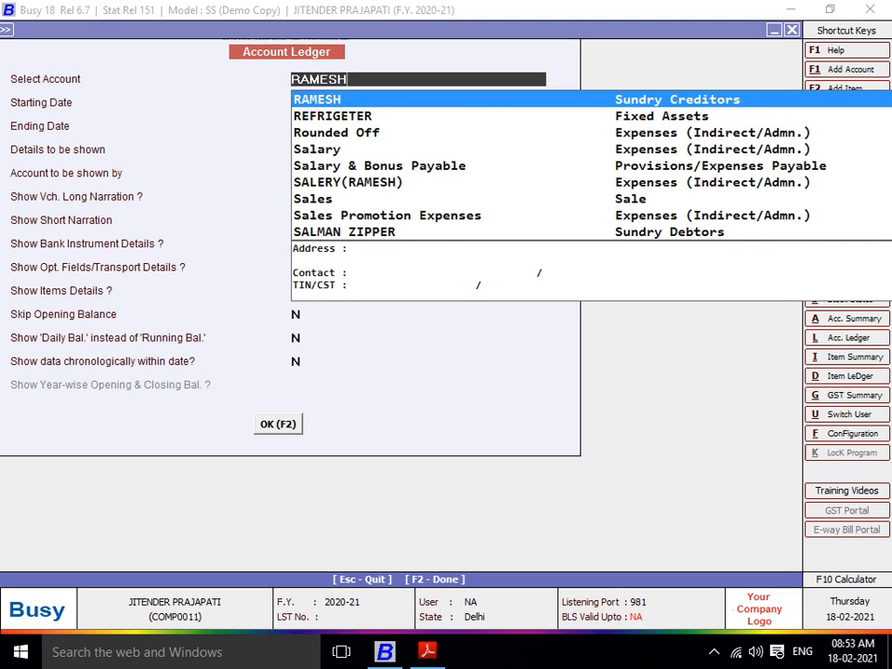
{"action": "key", "text": "Return"}
{"action": "key", "text": "F2"}
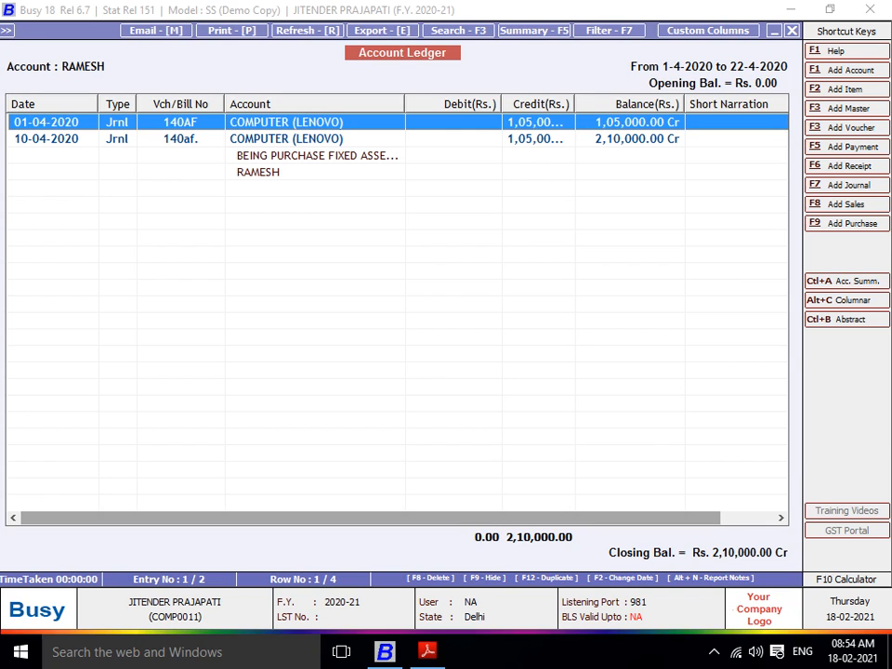
{"action": "key", "text": "Escape"}
{"action": "key", "text": "Escape"}
{"action": "key", "text": "Escape"}
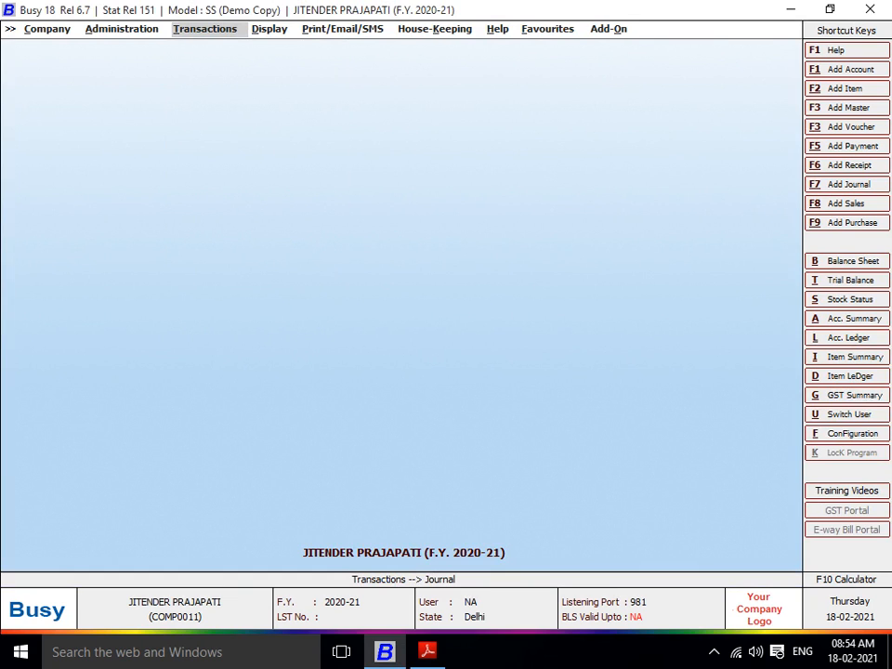
{"action": "key", "text": "Left"}
{"action": "key", "text": "Right"}
Switch to Project 11.pdf in Adobe Reader and read through the Purchase table on page 10.
{"action": "key", "text": "alt+Tab"}
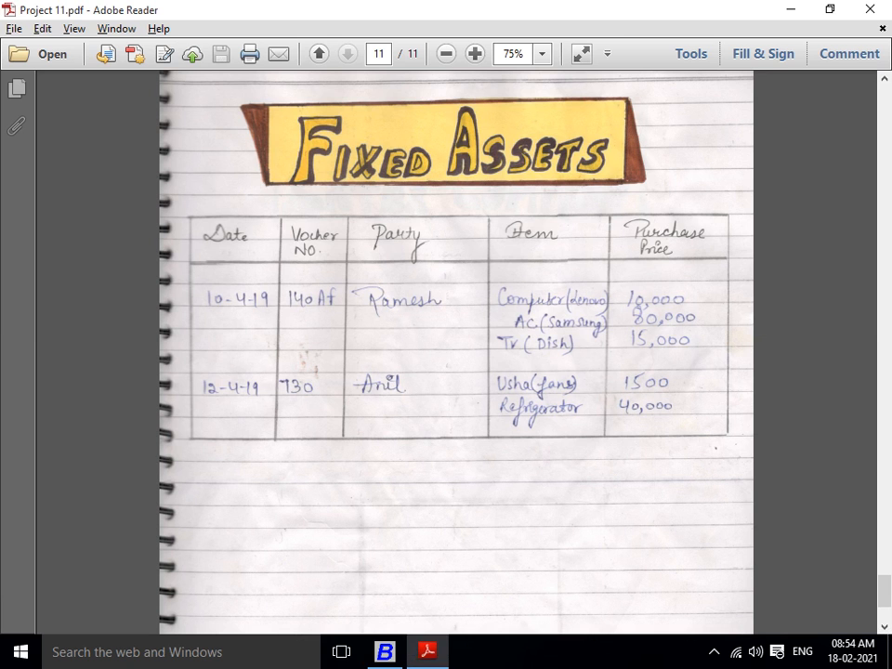
{"action": "key", "text": "Left"}
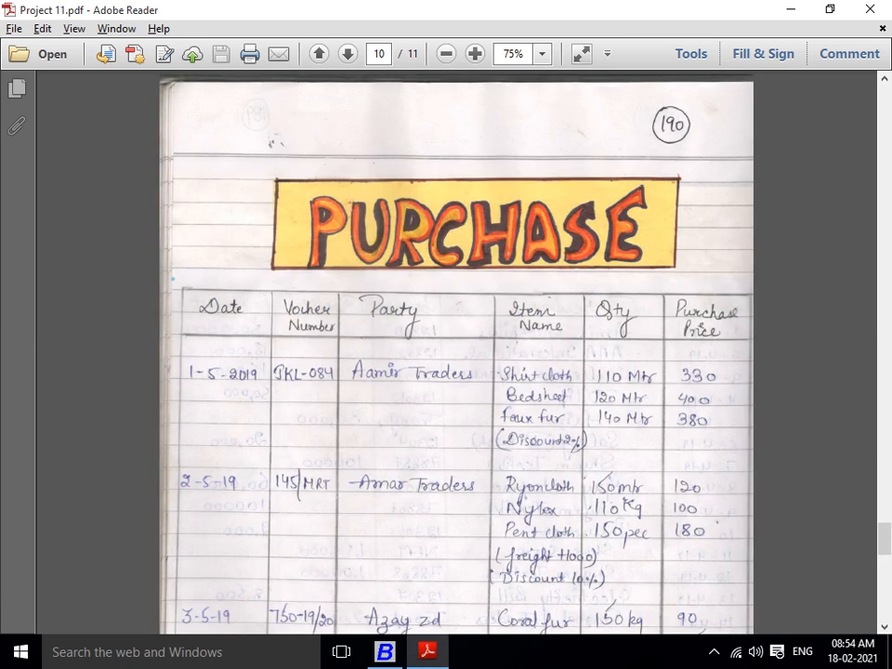
{"action": "key", "text": "Up"}
{"action": "key", "text": "Down"}
{"action": "key", "text": "Down"}
{"action": "key", "text": "Down"}
{"action": "key", "text": "Down"}
{"action": "key", "text": "Down"}
{"action": "key", "text": "Down"}
{"action": "key", "text": "Down"}
{"action": "key", "text": "Down"}
{"action": "key", "text": "Down"}
{"action": "key", "text": "Down"}
{"action": "key", "text": "Down"}
{"action": "key", "text": "Down"}
{"action": "key", "text": "Down"}
{"action": "key", "text": "Down"}
{"action": "key", "text": "Down"}
{"action": "key", "text": "Down"}
{"action": "key", "text": "Down"}
{"action": "key", "text": "Down"}
{"action": "key", "text": "Down"}
{"action": "key", "text": "Down"}
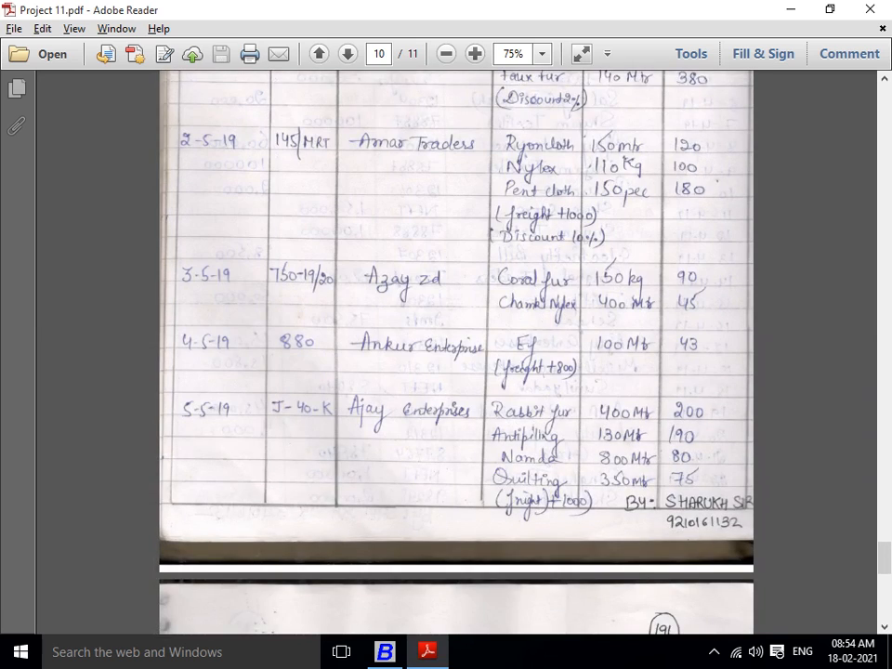
Read through the Fixed Assets table on page 11 of the PDF, checking its dates, voucher numbers, parties, items and purchase prices.
{"action": "key", "text": "Down"}
{"action": "key", "text": "Down"}
{"action": "key", "text": "Down"}
{"action": "key", "text": "Down"}
{"action": "key", "text": "Down"}
{"action": "key", "text": "Down"}
{"action": "key", "text": "Down"}
{"action": "key", "text": "Down"}
{"action": "key", "text": "Down"}
{"action": "key", "text": "Down"}
{"action": "key", "text": "Down"}
{"action": "key", "text": "Down"}
{"action": "key", "text": "Down"}
{"action": "key", "text": "Down"}
{"action": "key", "text": "Down"}
{"action": "key", "text": "Down"}
{"action": "key", "text": "Down"}
{"action": "key", "text": "Down"}
{"action": "key", "text": "Down"}
{"action": "key", "text": "Down"}
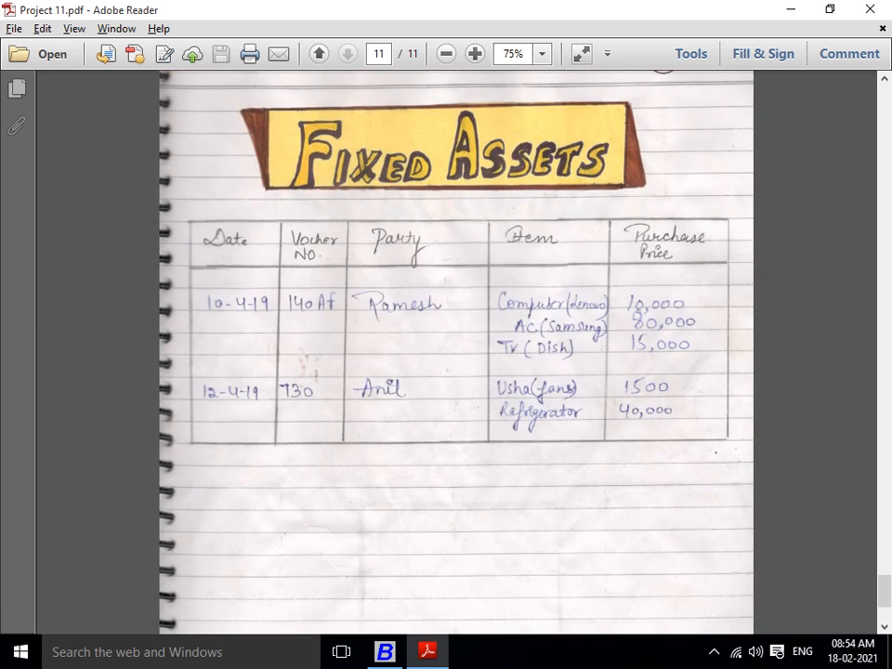
{"action": "key", "text": "Down"}
{"action": "key", "text": "Down"}
{"action": "key", "text": "Down"}
{"action": "key", "text": "Down"}
{"action": "key", "text": "Down"}
{"action": "key", "text": "Down"}
{"action": "key", "text": "Down"}
{"action": "key", "text": "Down"}
{"action": "key", "text": "Down"}
{"action": "key", "text": "Down"}
{"action": "key", "text": "Down"}
{"action": "key", "text": "Down"}
{"action": "key", "text": "Down"}
{"action": "key", "text": "Down"}
{"action": "key", "text": "Down"}
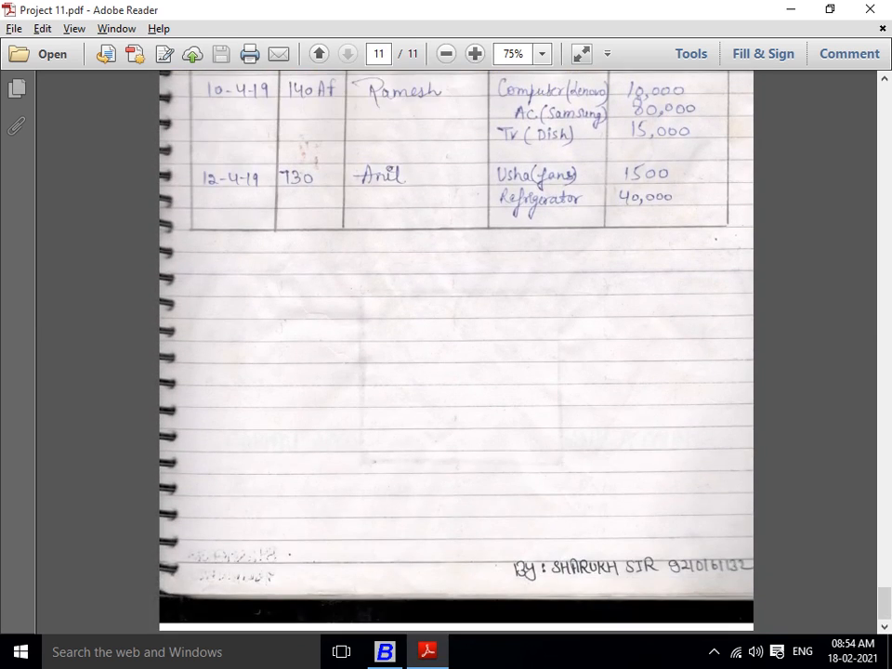
{"action": "key", "text": "Up"}
{"action": "key", "text": "Up"}
{"action": "key", "text": "Up"}
{"action": "key", "text": "Up"}
{"action": "key", "text": "Up"}
{"action": "key", "text": "Up"}
{"action": "key", "text": "Up"}
{"action": "key", "text": "Up"}
{"action": "key", "text": "Up"}
{"action": "key", "text": "Up"}
{"action": "key", "text": "Up"}
{"action": "key", "text": "Up"}
{"action": "key", "text": "Up"}
{"action": "key", "text": "Up"}
{"action": "key", "text": "Up"}
{"action": "key", "text": "Up"}
{"action": "key", "text": "Up"}
{"action": "key", "text": "Up"}
{"action": "key", "text": "Up"}
{"action": "key", "text": "Up"}
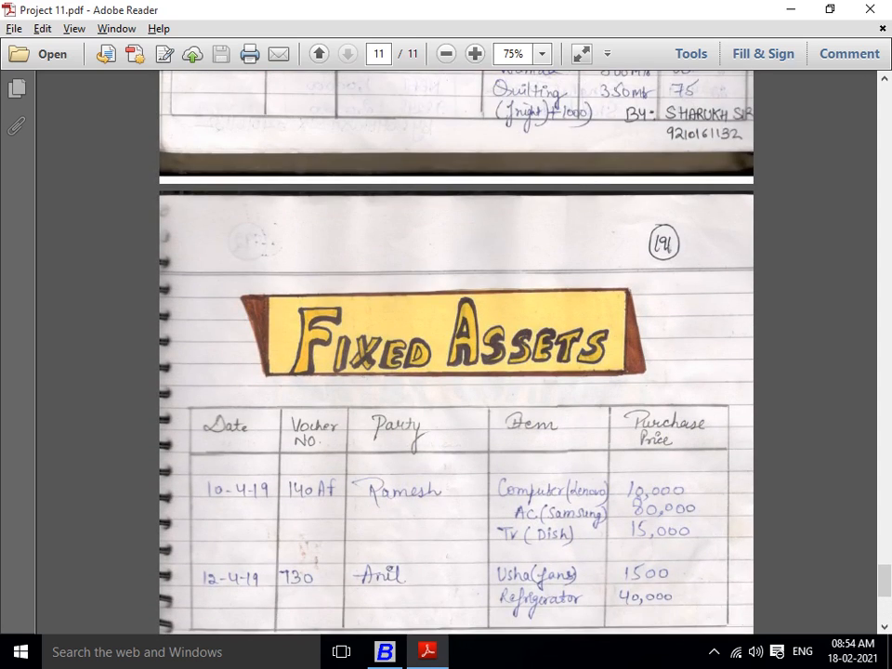
{"action": "key", "text": "Down"}
{"action": "key", "text": "Down"}
{"action": "key", "text": "Down"}
{"action": "key", "text": "Down"}
{"action": "key", "text": "Down"}
{"action": "key", "text": "Down"}
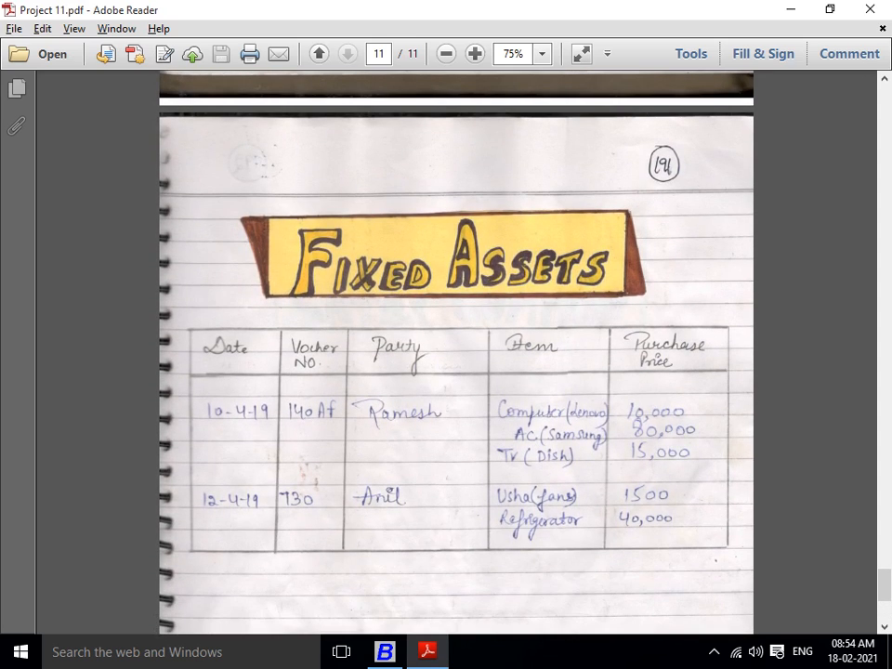
{"action": "left_click", "coordinate": [713, 651]}
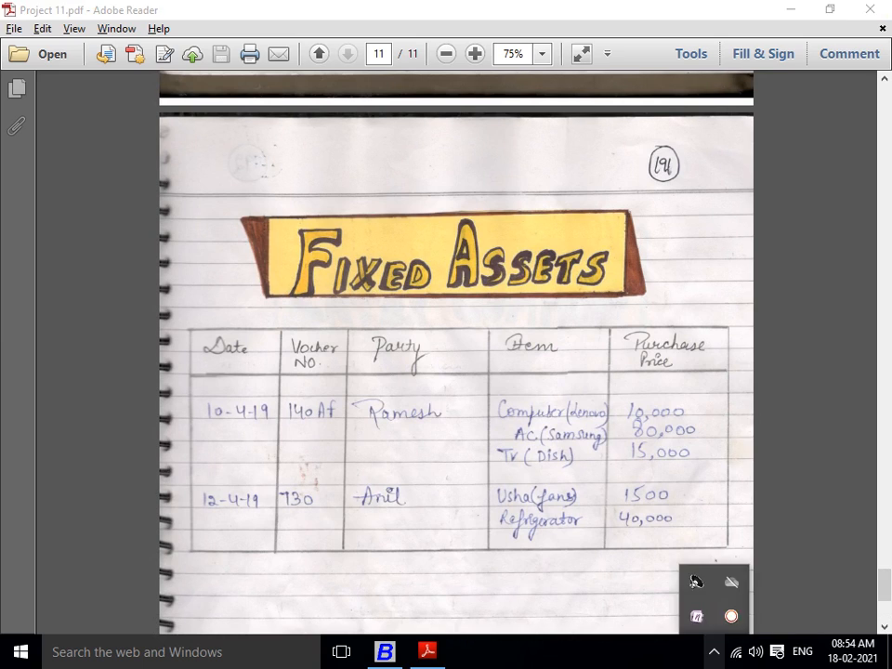
{"action": "left_click", "coordinate": [694, 582]}
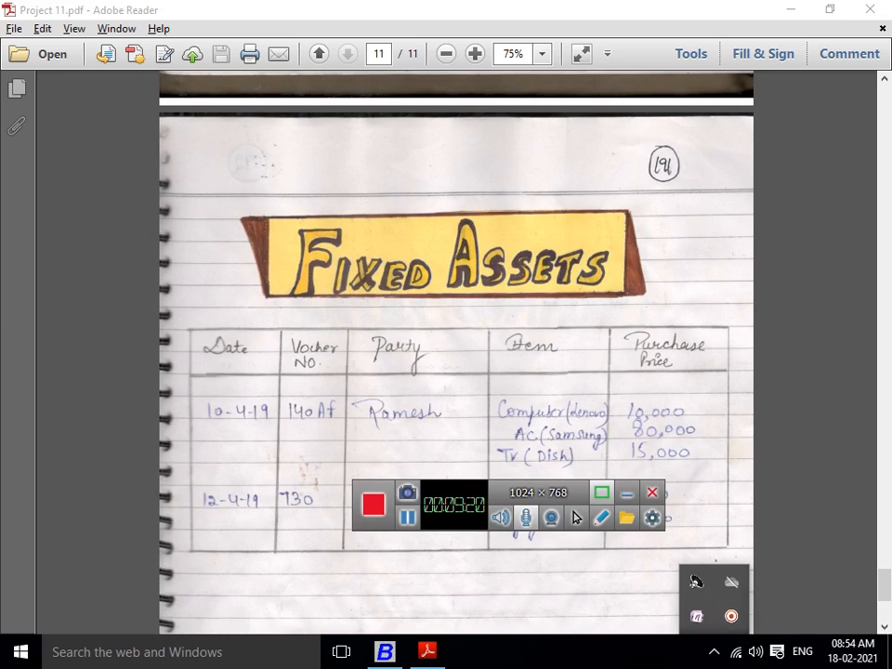